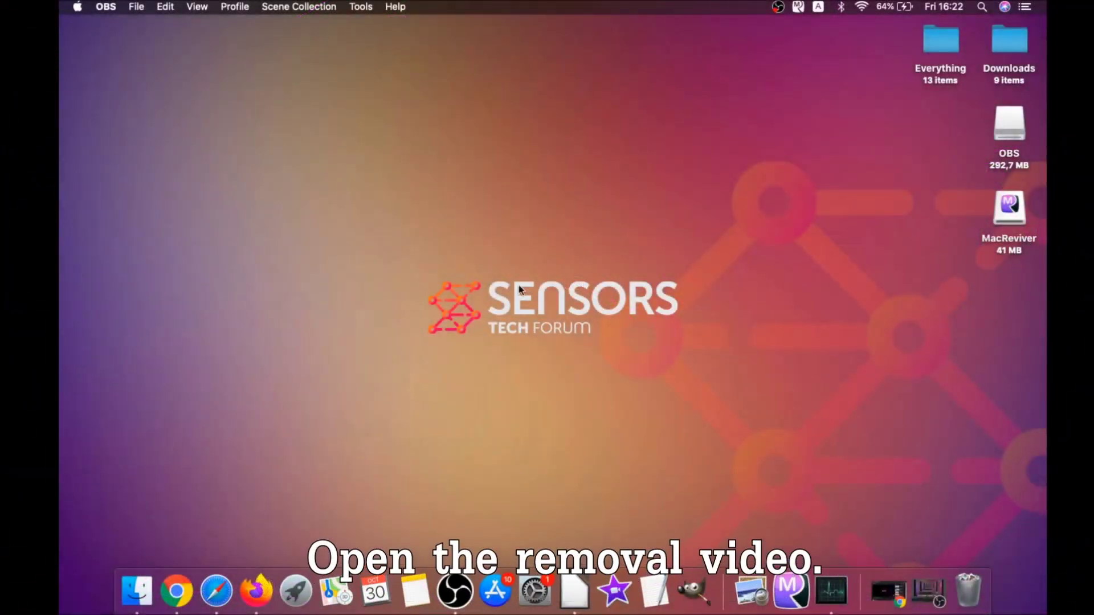
# Step: Download SpyHunter for Mac from the removal guide in Chrome and open the downloaded .dmg
pyautogui.click(177, 590)
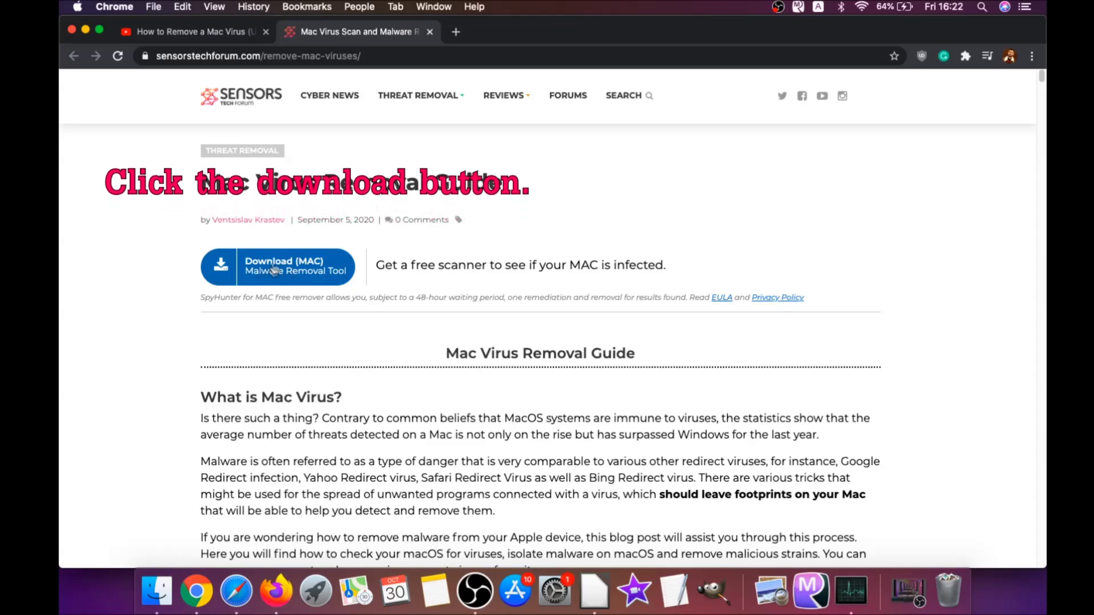
pyautogui.click(280, 269)
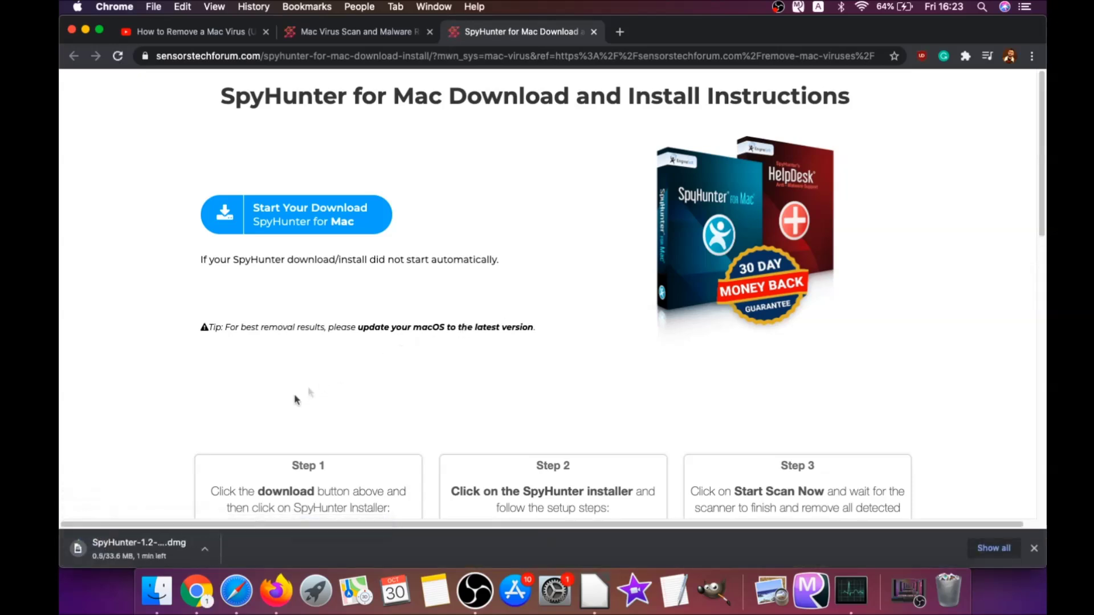
pyautogui.click(111, 547)
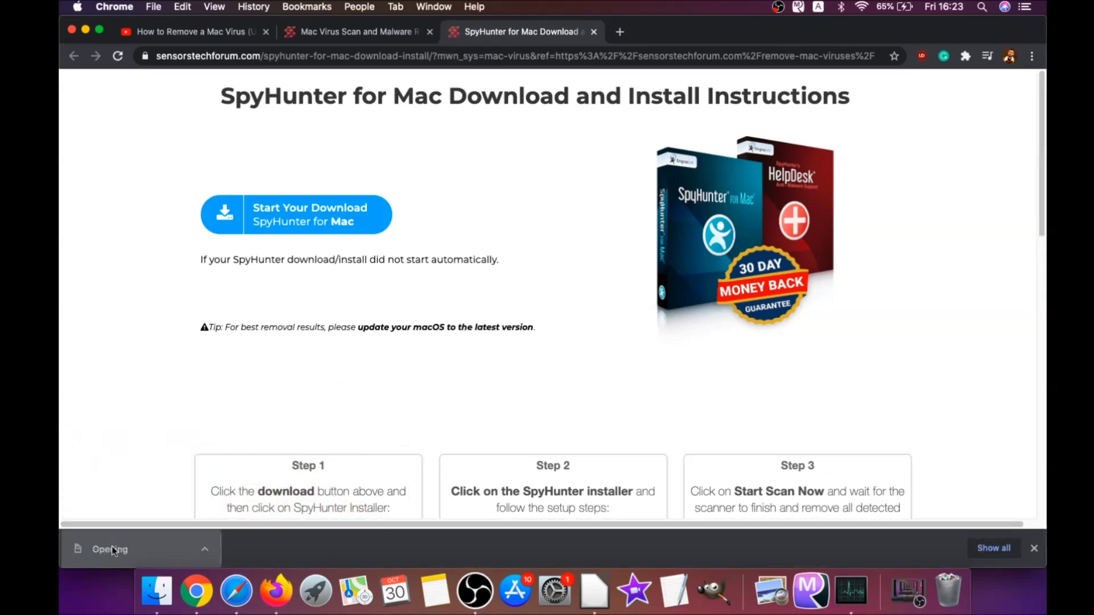
pyautogui.click(86, 29)
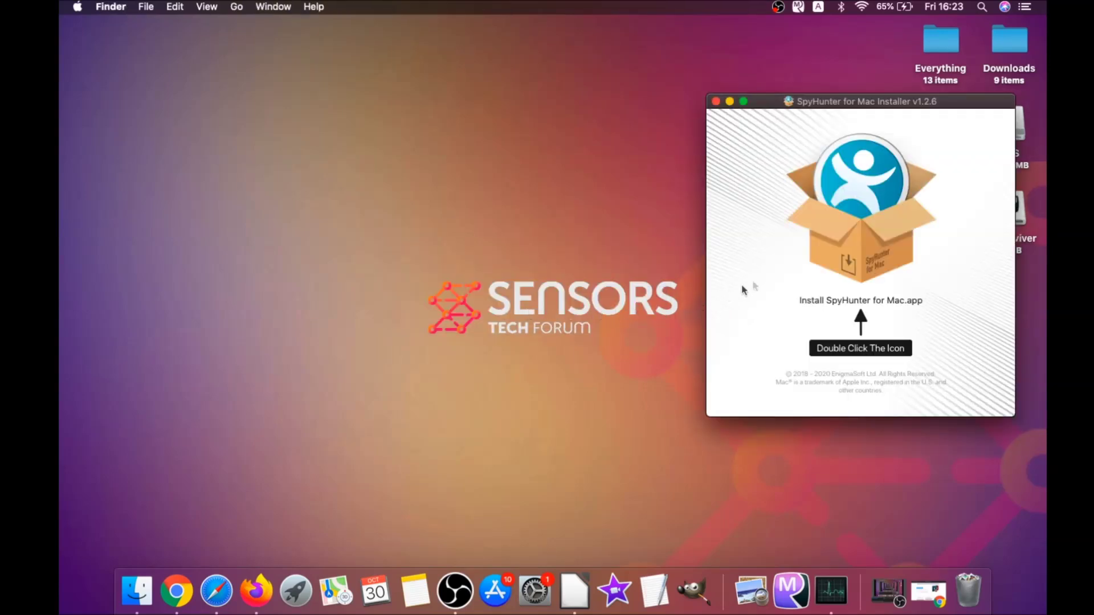
# Step: Run Install SpyHunter for Mac.app, approve the download warning, accept the EULA and install
pyautogui.doubleClick(849, 242)
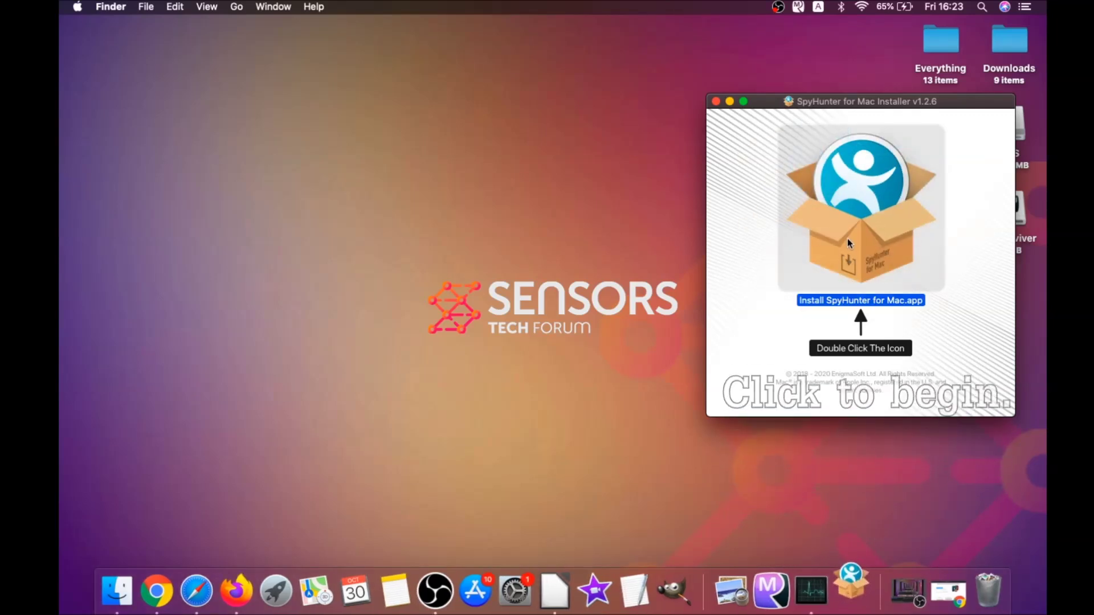
pyautogui.click(730, 102)
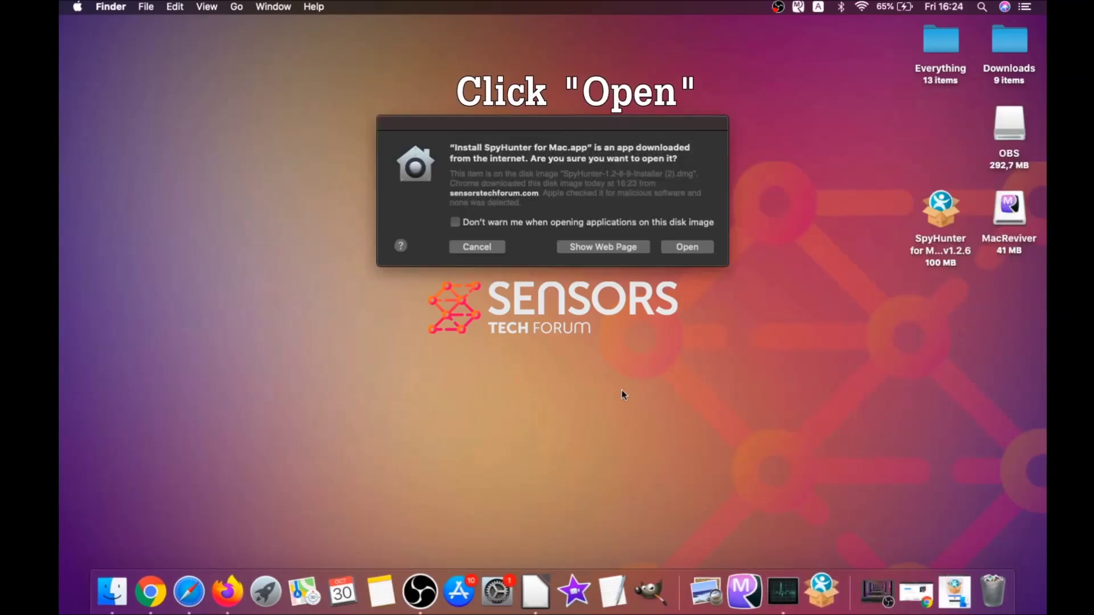
pyautogui.click(673, 247)
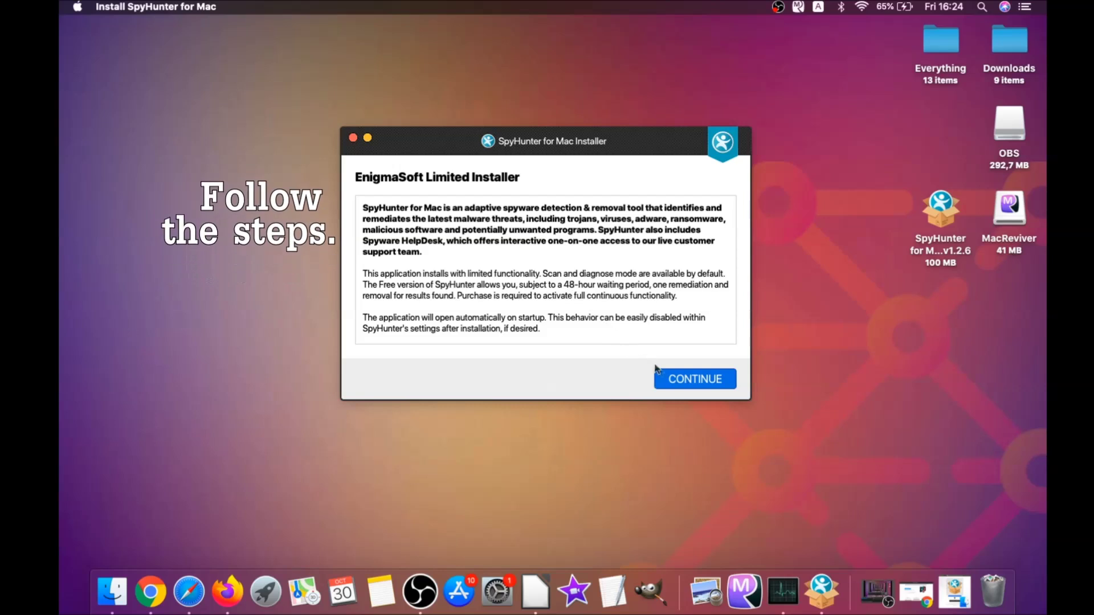
pyautogui.click(672, 372)
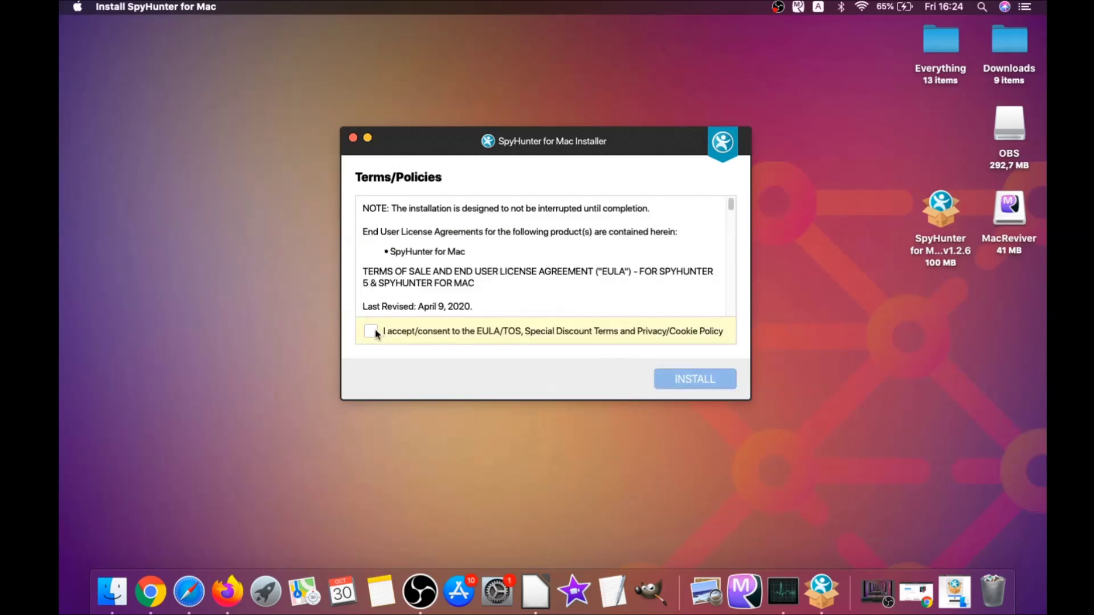
pyautogui.click(375, 331)
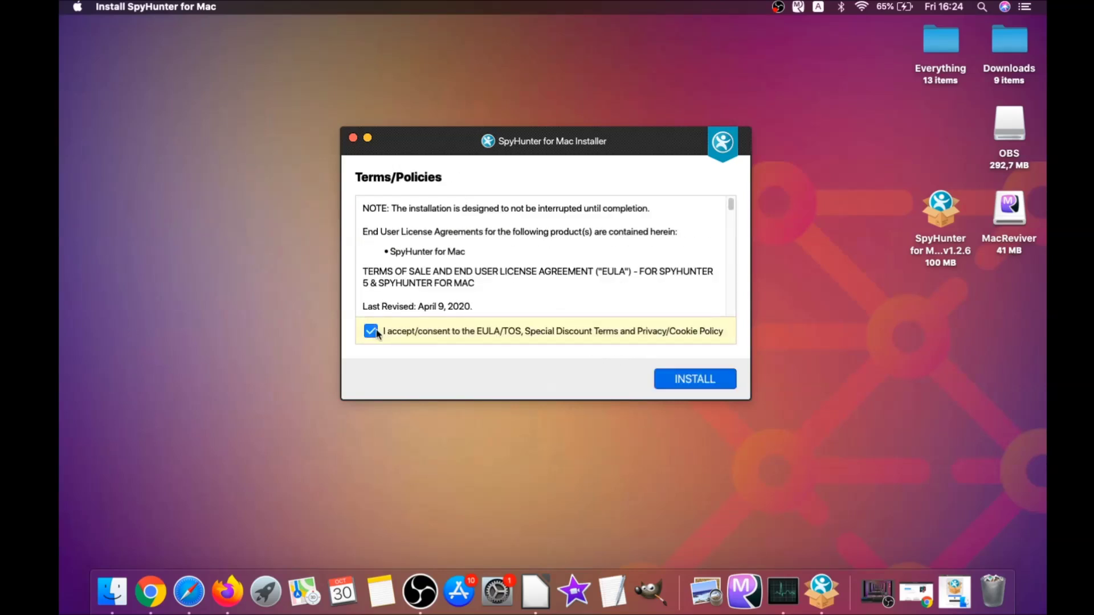
pyautogui.click(668, 381)
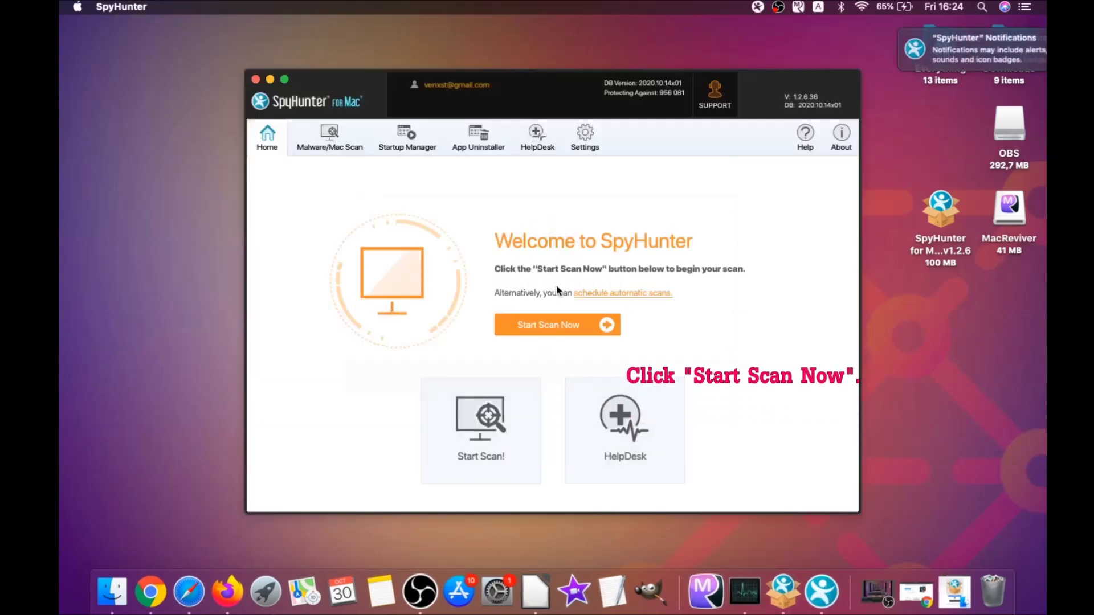
# Step: Run a full SpyHunter scan, finding MacReviverSetup.dmg as Malware.MacOS.Generic plus 2 PUPs
pyautogui.click(554, 324)
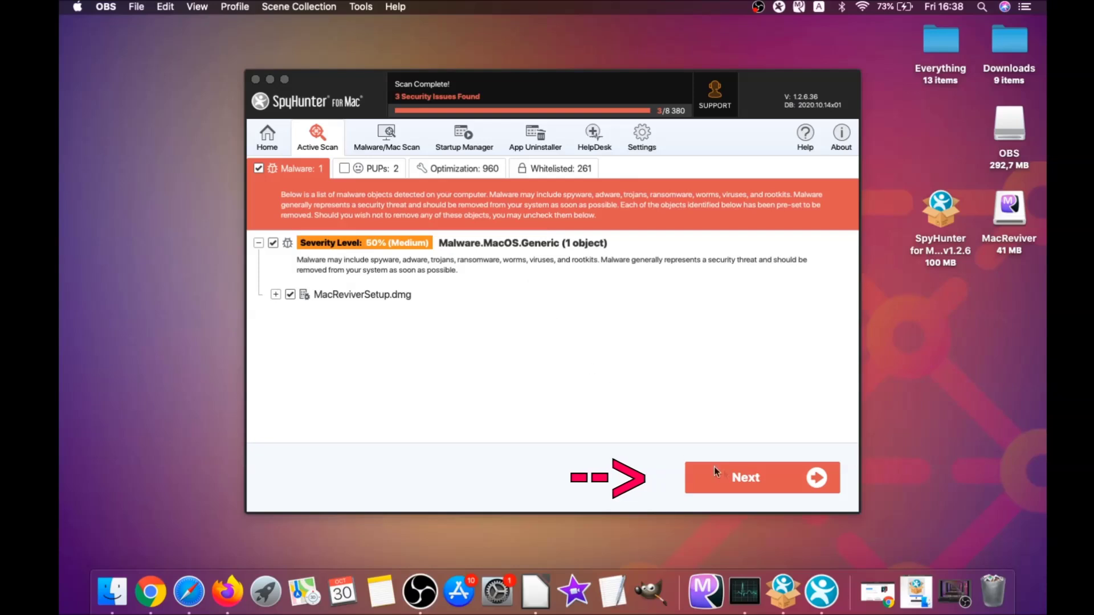
# Step: Remove the MacReviverSetup.dmg malware, then select and remove both MacReviver PUPs
pyautogui.click(751, 483)
pyautogui.click(751, 484)
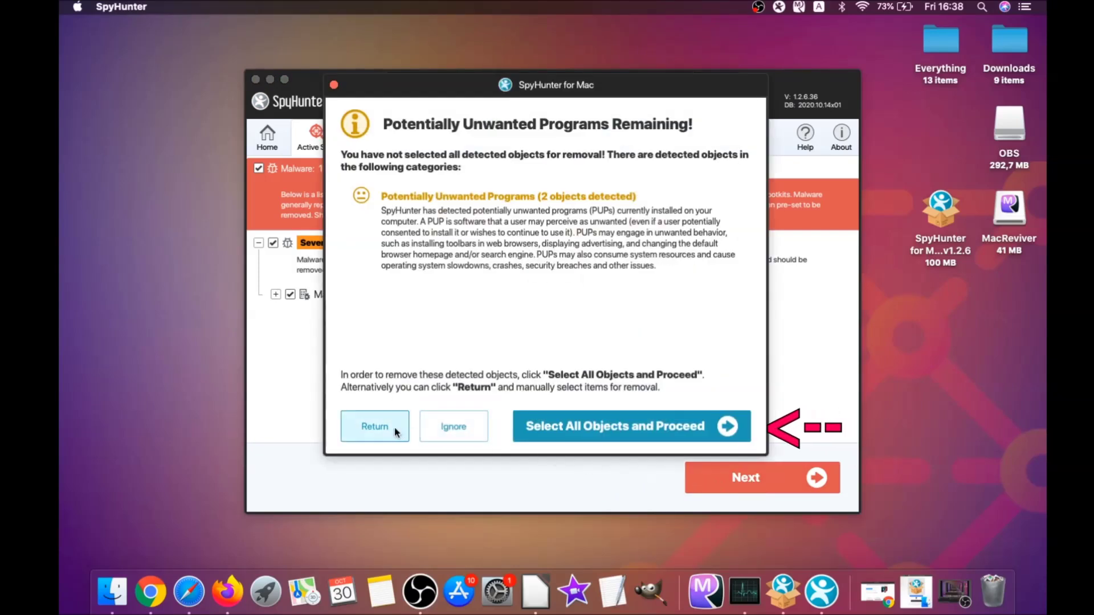
pyautogui.click(442, 431)
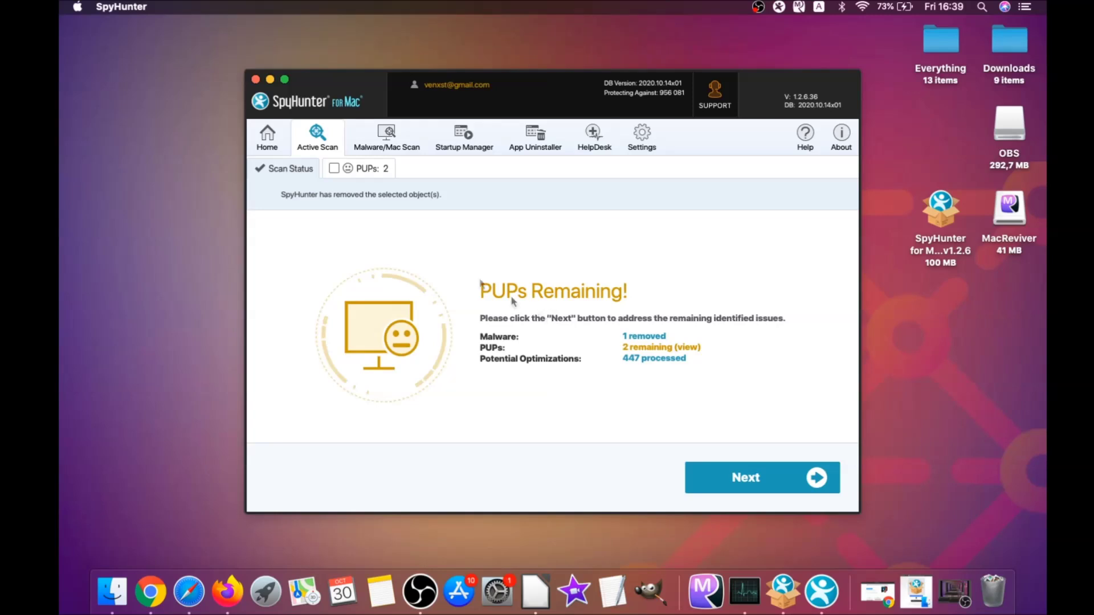
pyautogui.click(369, 169)
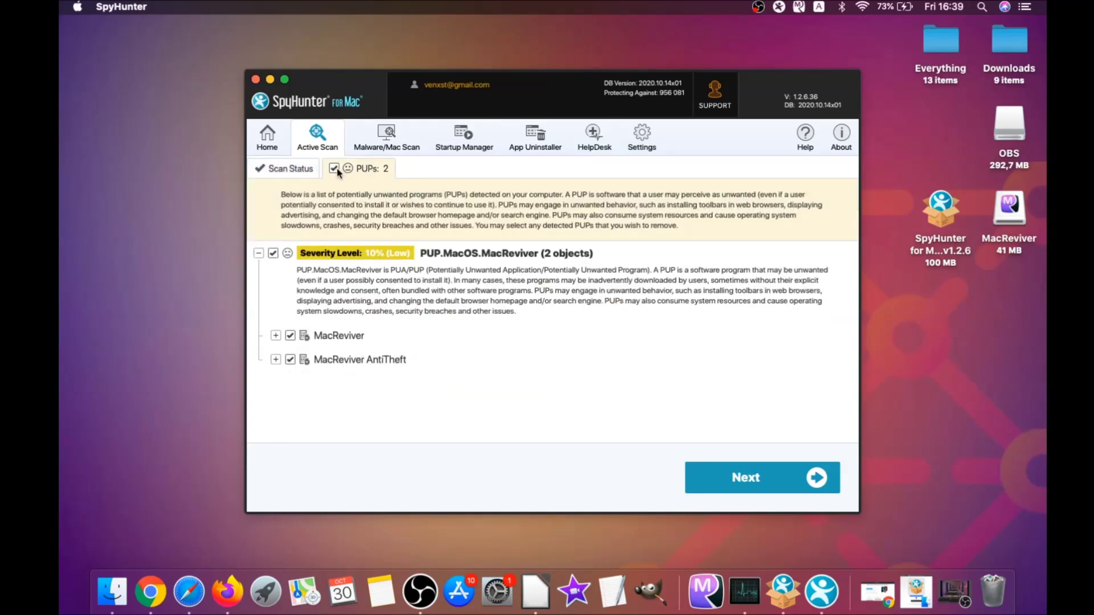
pyautogui.click(759, 467)
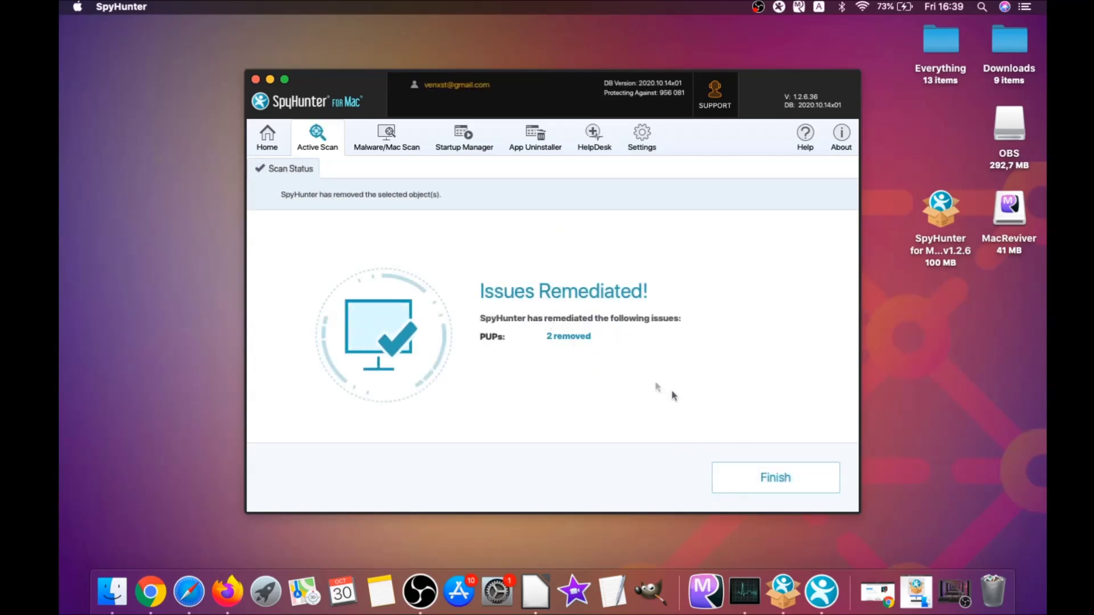
pyautogui.click(782, 478)
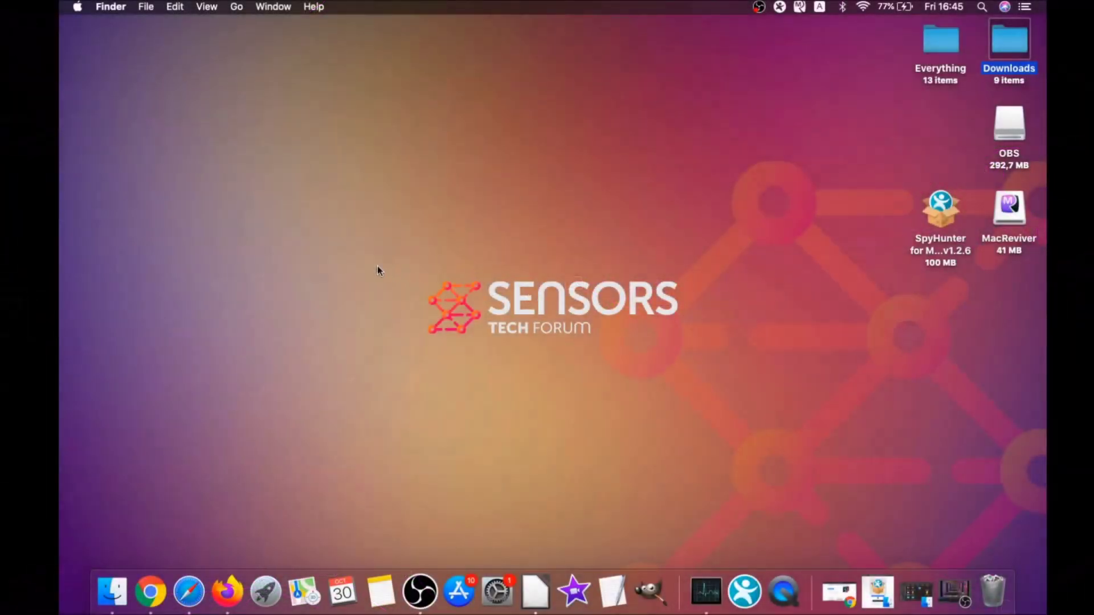
# Step: Drag MacReviver.app from the Applications folder to the Bin and close the window
pyautogui.click(238, 8)
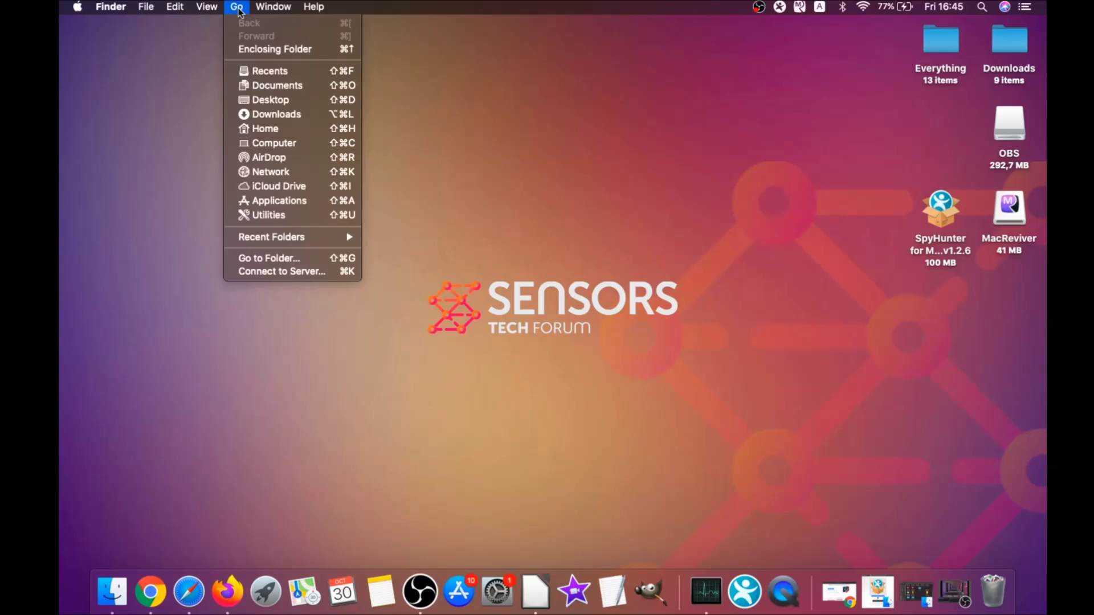
pyautogui.click(276, 200)
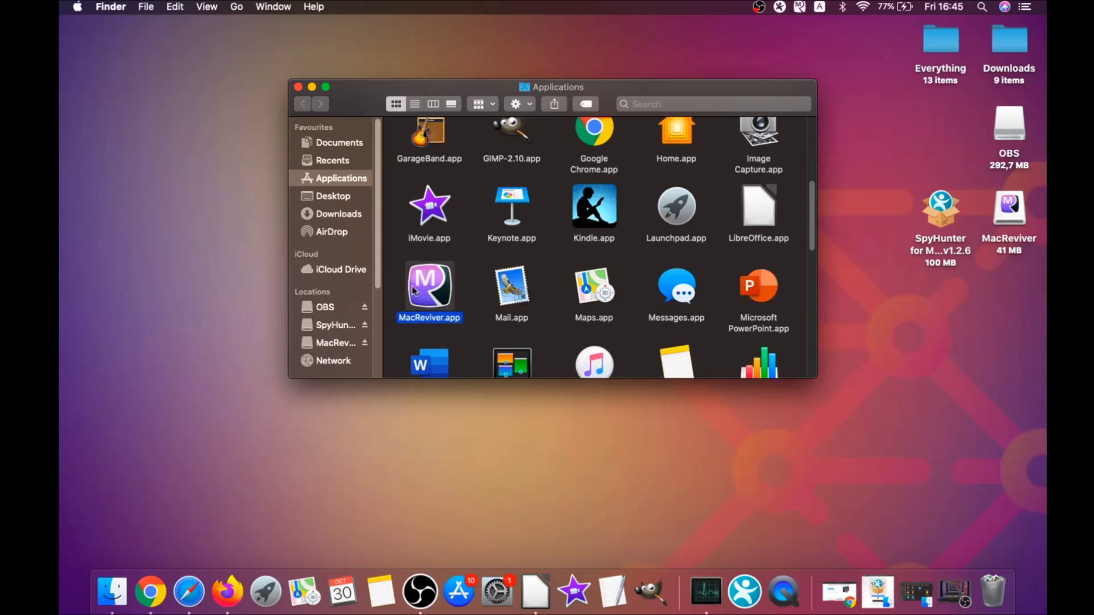
pyautogui.moveTo(414, 290); pyautogui.dragTo(991, 582)
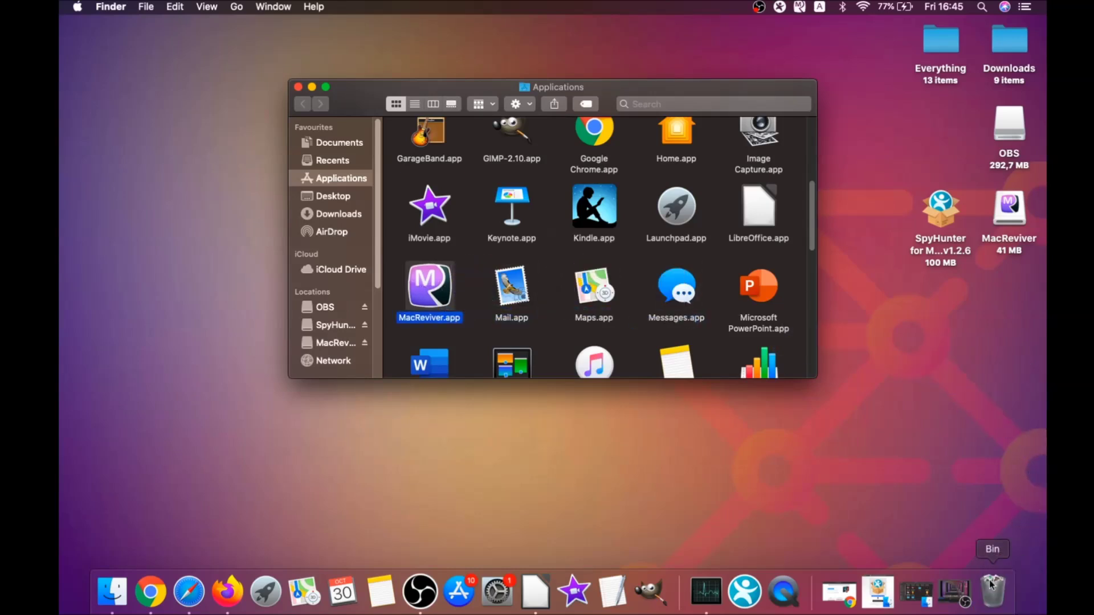
pyautogui.click(298, 87)
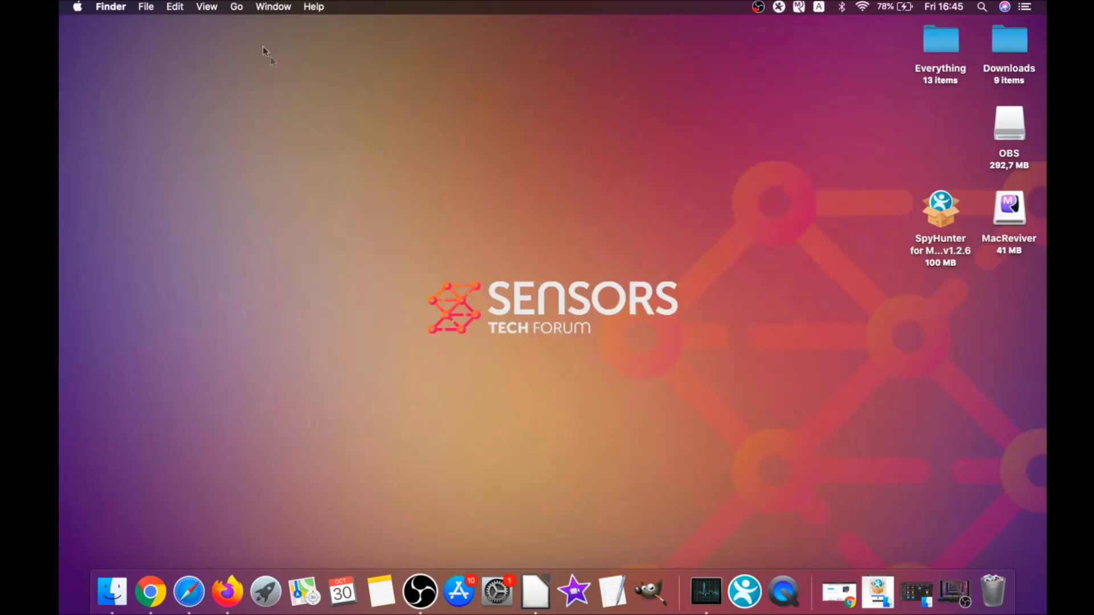
# Step: Launch Activity Monitor from the Utilities folder and review the running processes
pyautogui.click(238, 8)
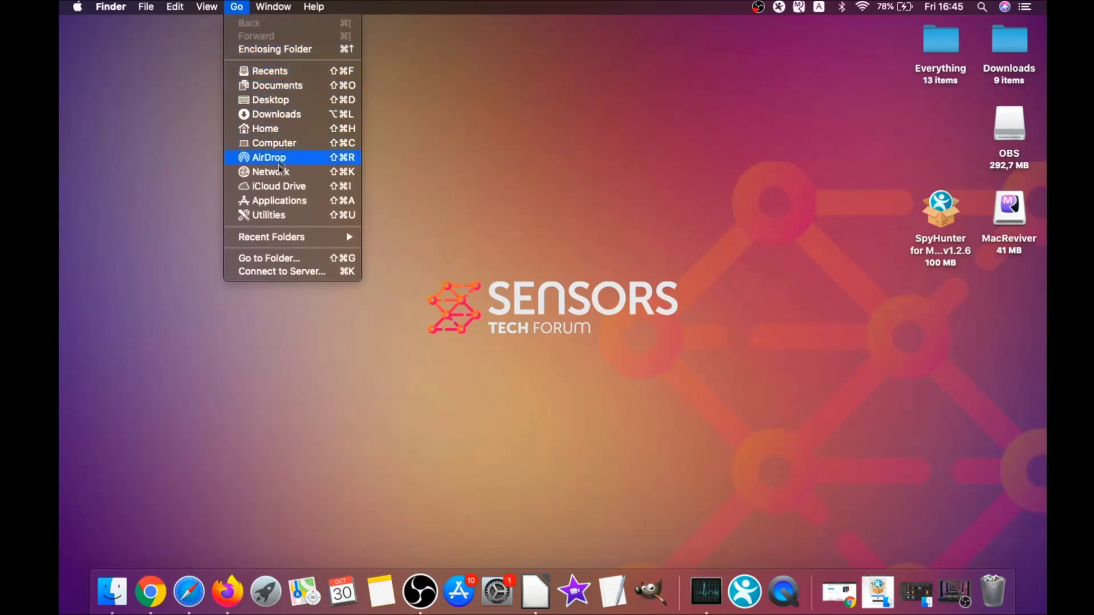
pyautogui.click(288, 220)
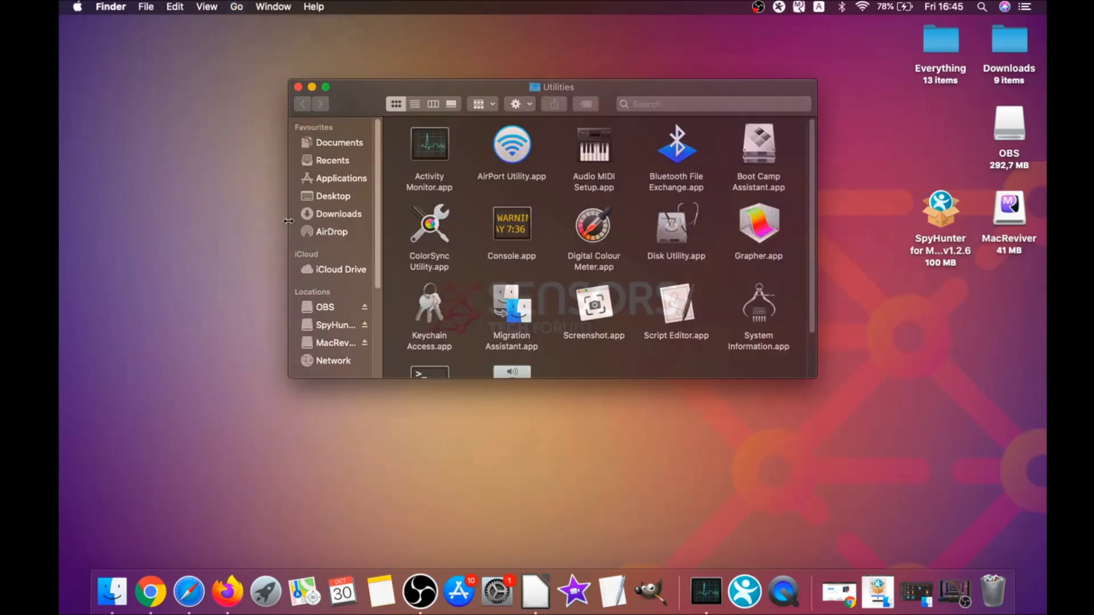
pyautogui.doubleClick(429, 152)
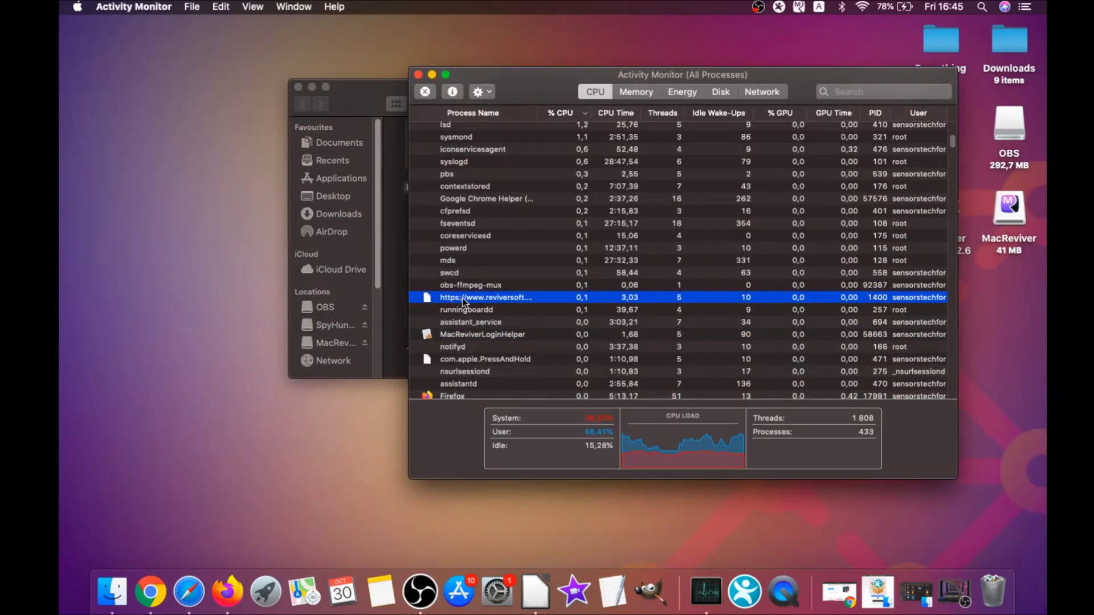
pyautogui.scroll(-5, 464, 299)
pyautogui.scroll(-10, 467, 299)
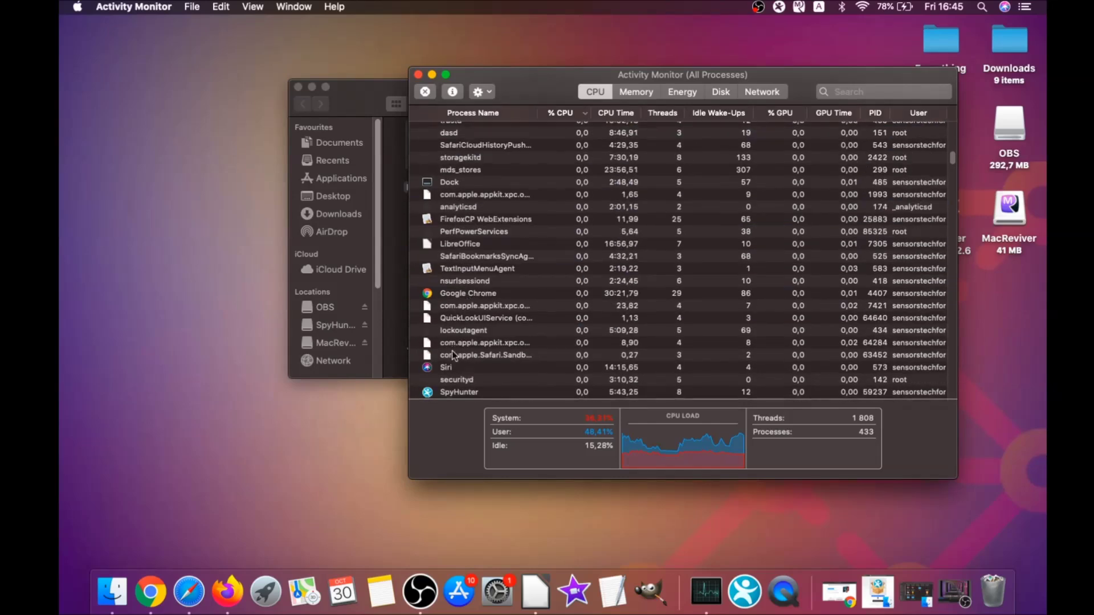
pyautogui.scroll(5, 456, 343)
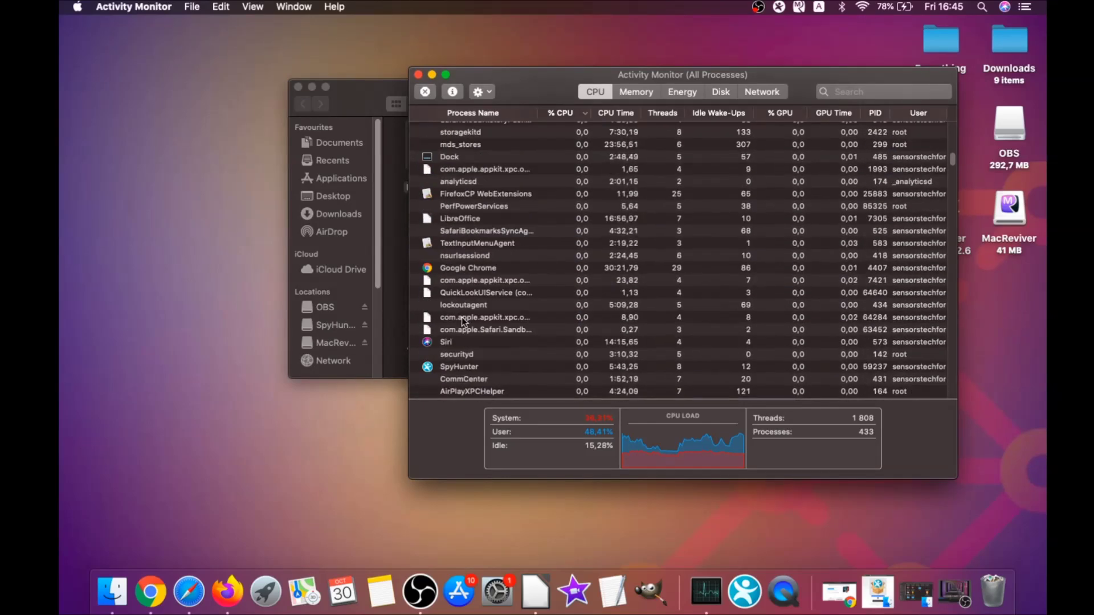
pyautogui.scroll(6, 461, 317)
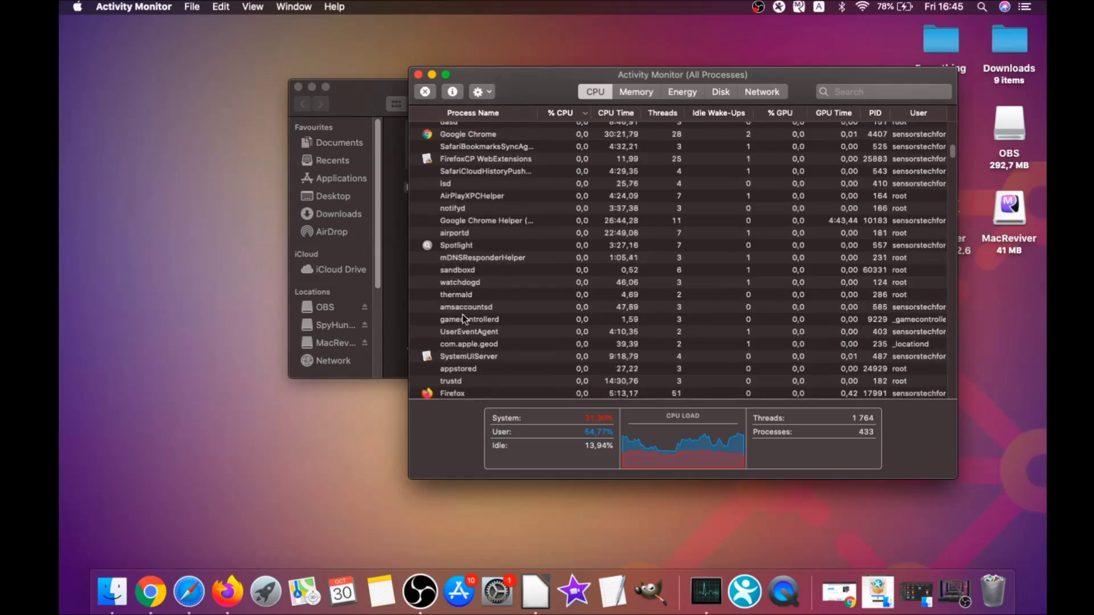
# Step: Force quit lsd and MacReviverLoginHelper, then close Activity Monitor and the Utilities window
pyautogui.click(458, 234)
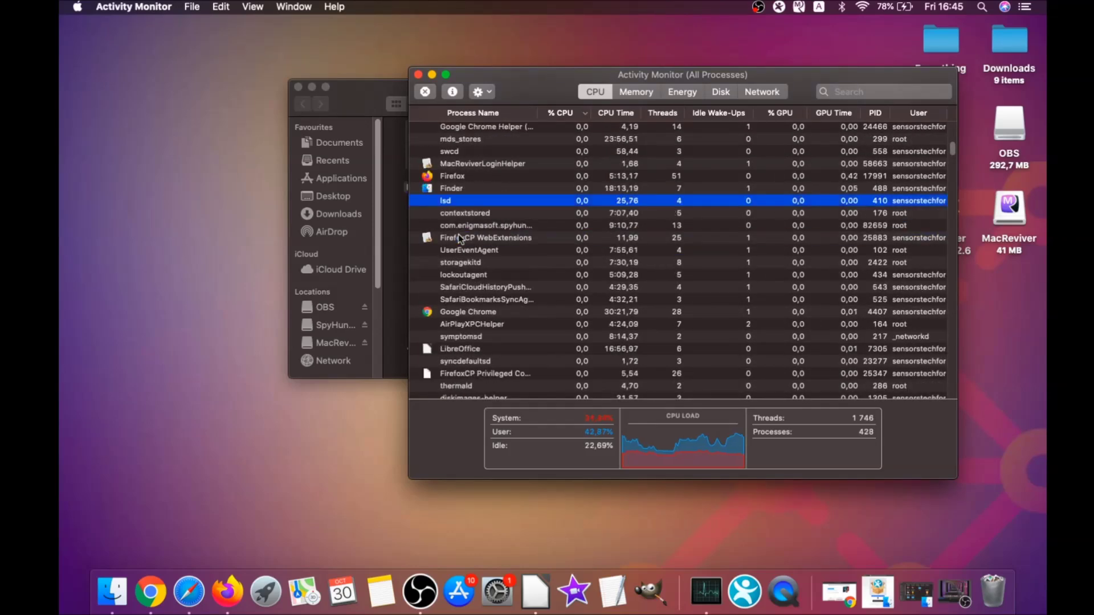
pyautogui.click(426, 92)
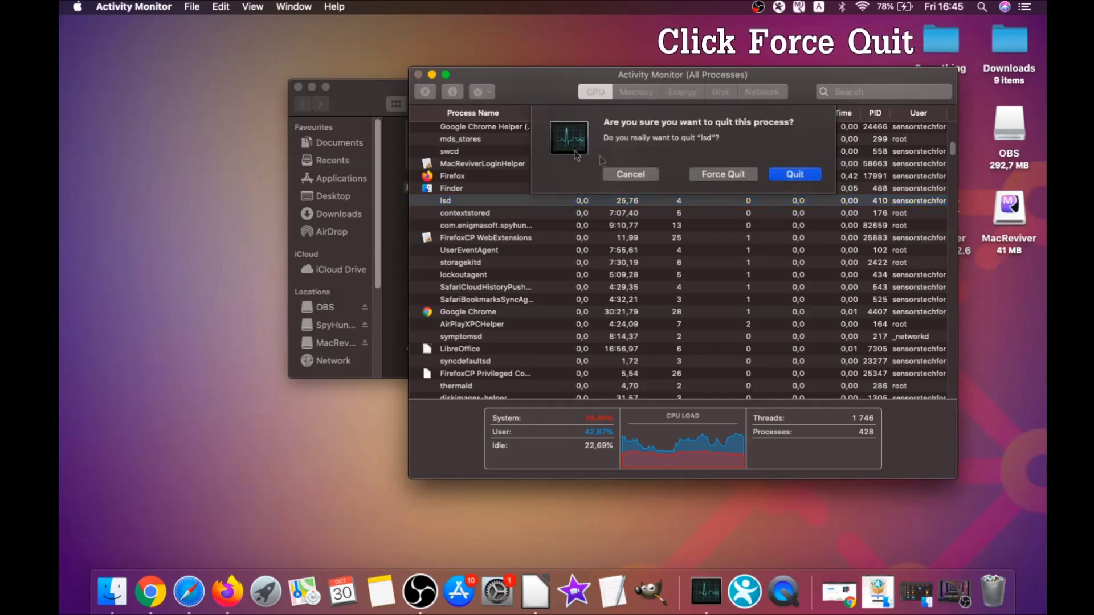
pyautogui.click(723, 174)
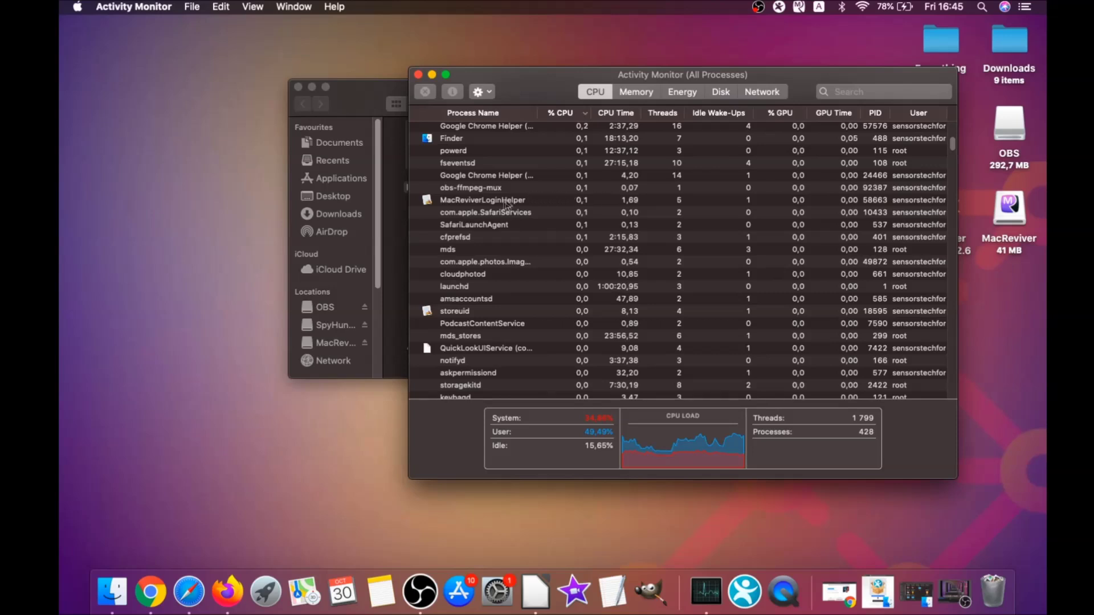
pyautogui.click(503, 202)
pyautogui.click(425, 92)
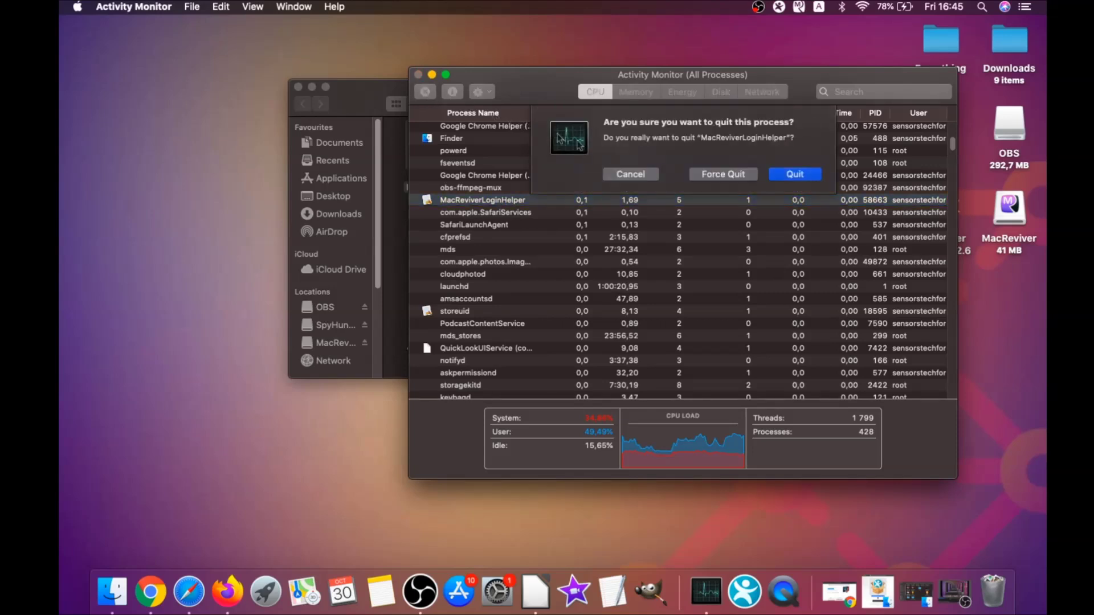
pyautogui.click(711, 174)
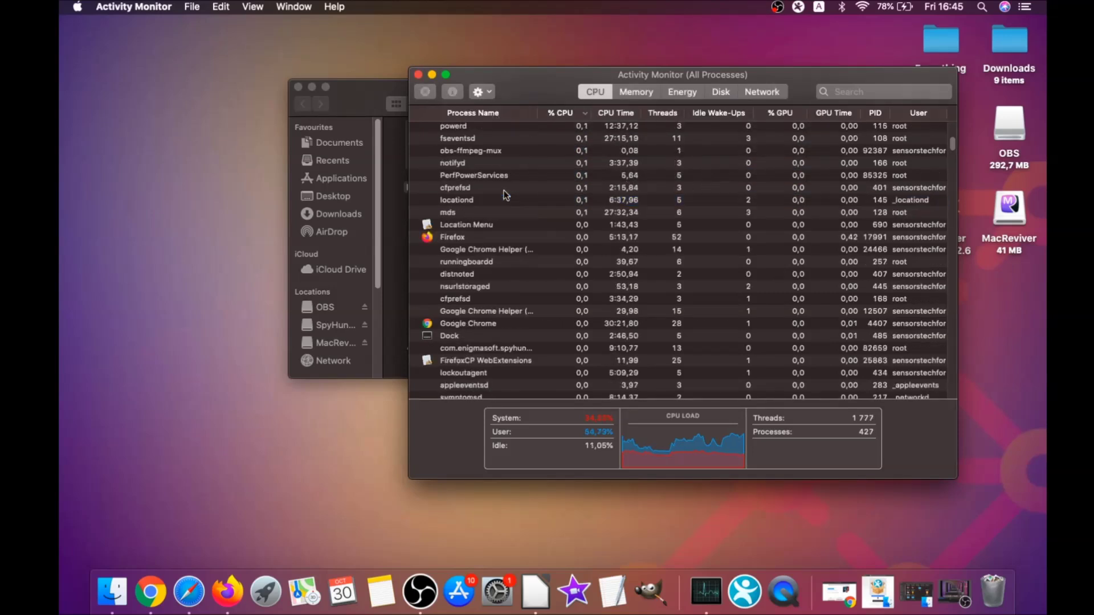
pyautogui.scroll(5, 504, 195)
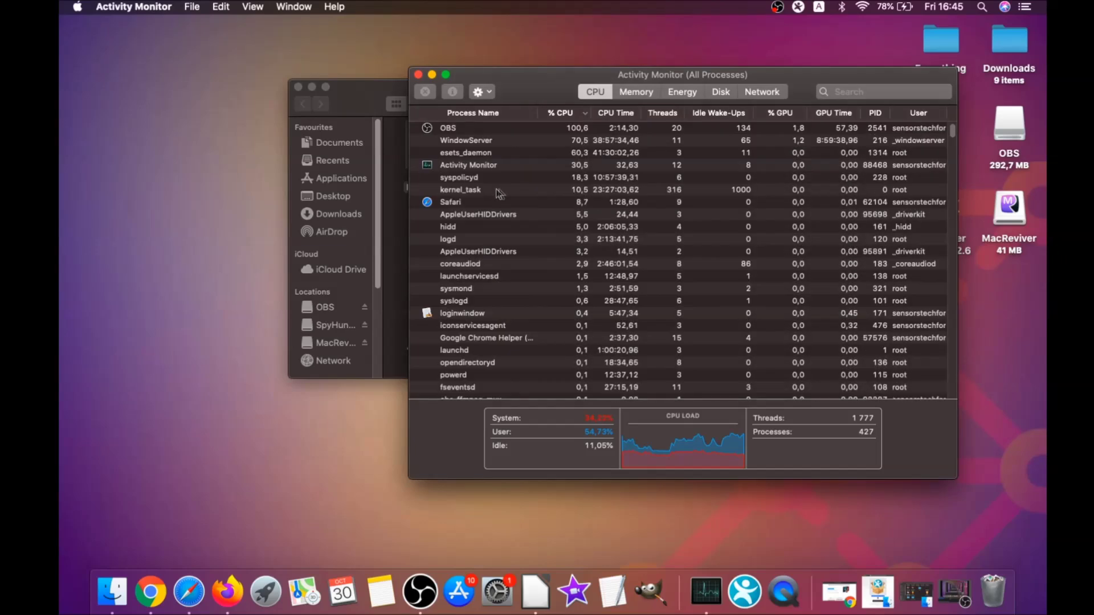
pyautogui.click(418, 74)
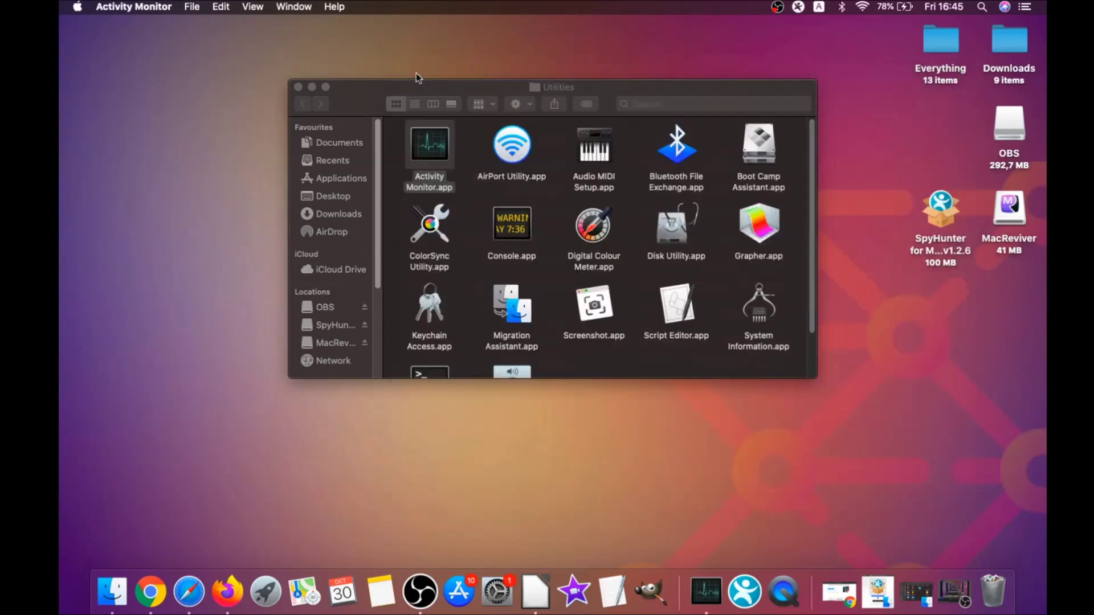
pyautogui.click(298, 87)
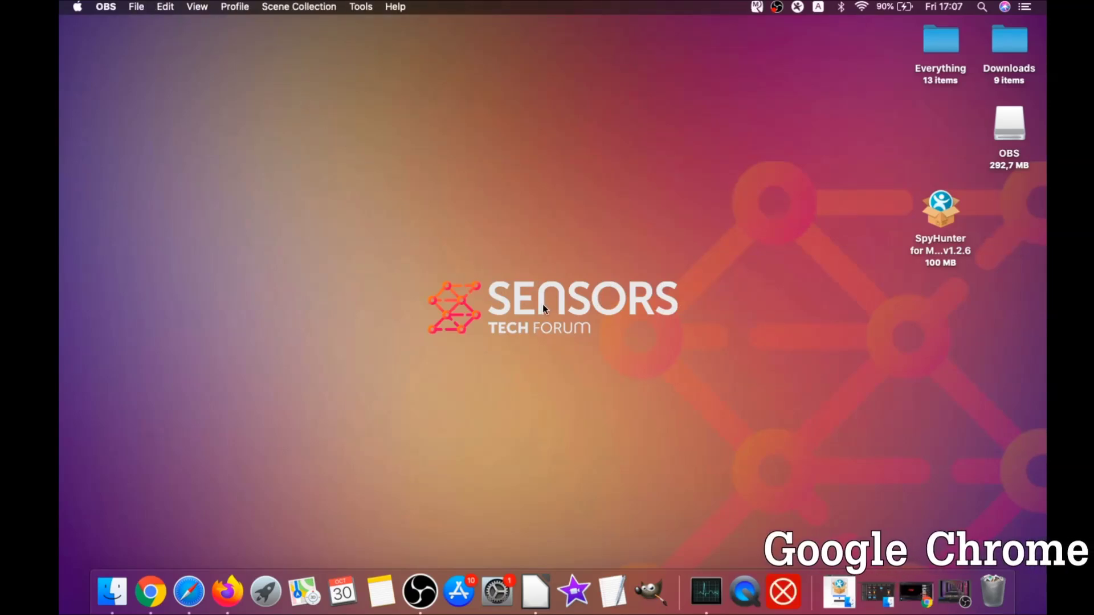
# Step: Switch to Chrome and enter about://settings/clearBrowserData in the address bar
pyautogui.click(150, 593)
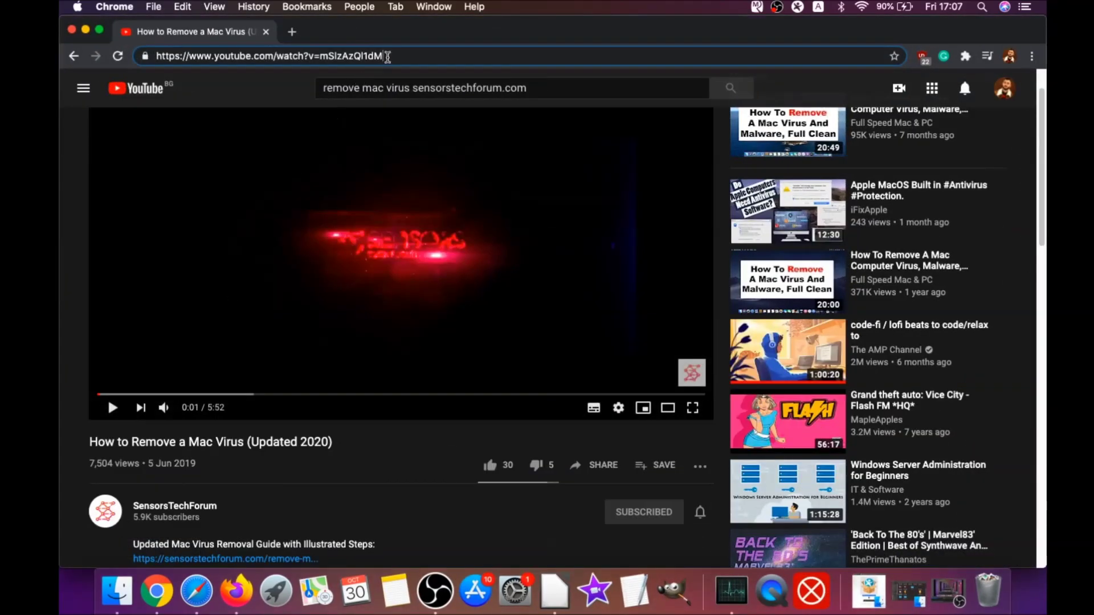
pyautogui.click(386, 56)
pyautogui.write('about:/')
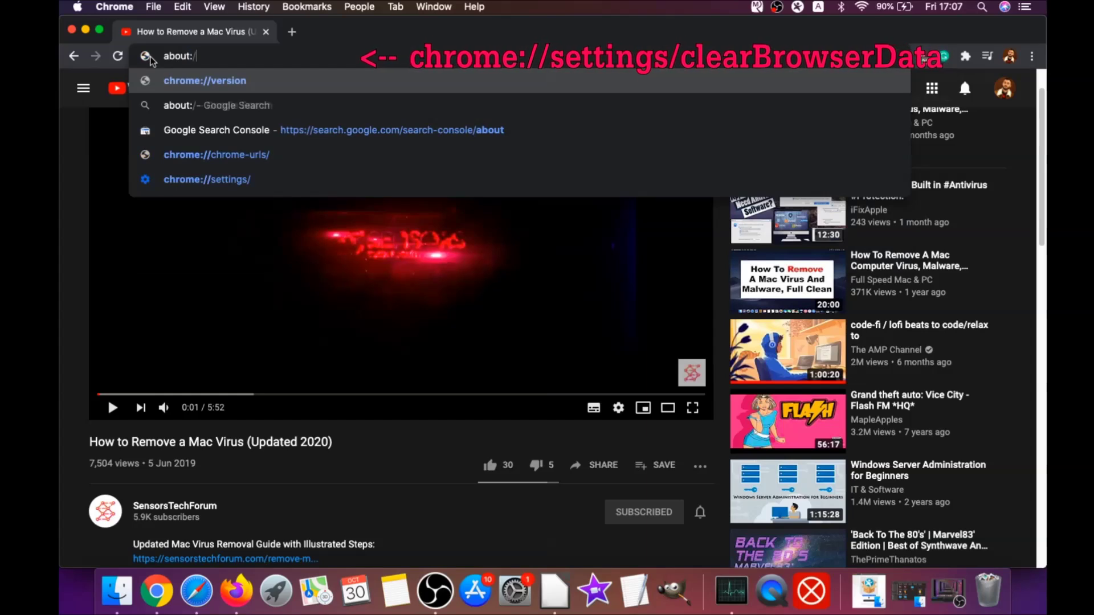
pyautogui.write('/settings')
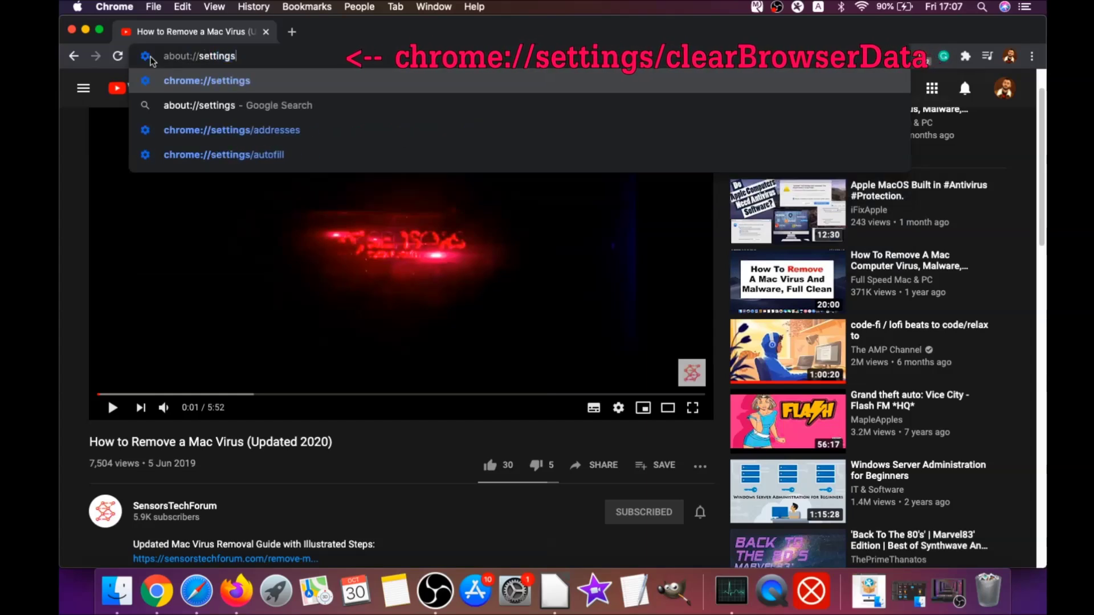
pyautogui.write('/clear')
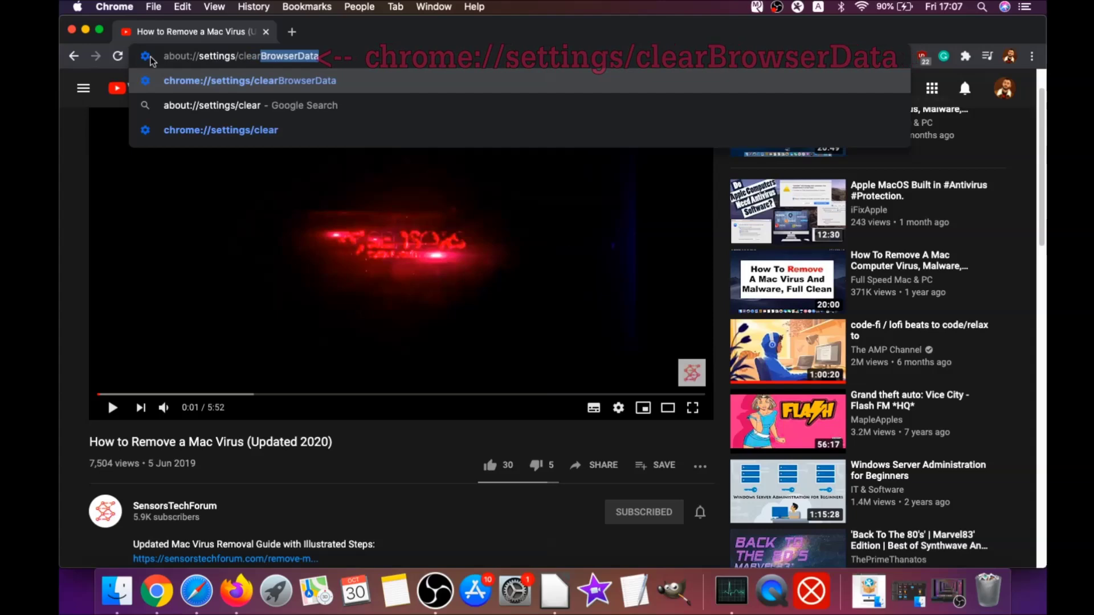
pyautogui.write('BrowserData')
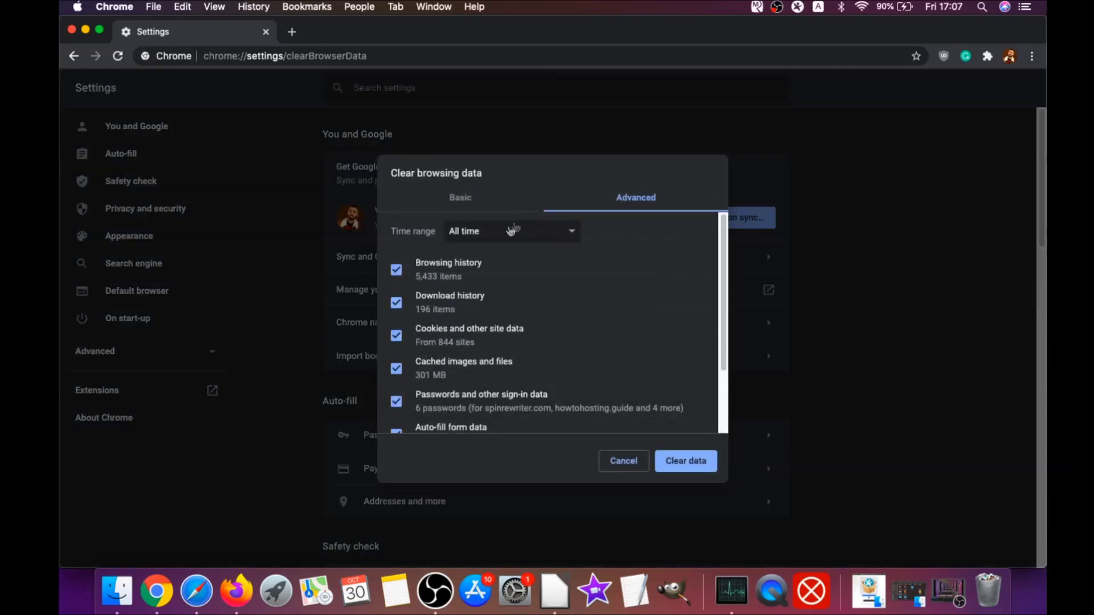
# Step: Clear All time browsing data in the Advanced tab, keeping Passwords and other sign-in data
pyautogui.click(513, 230)
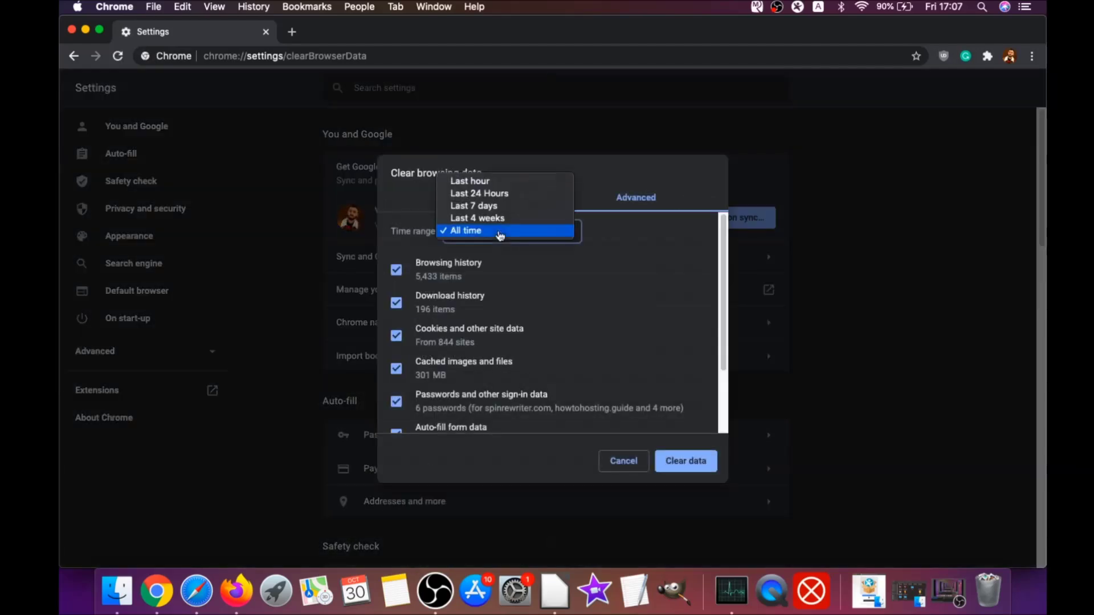
pyautogui.click(466, 231)
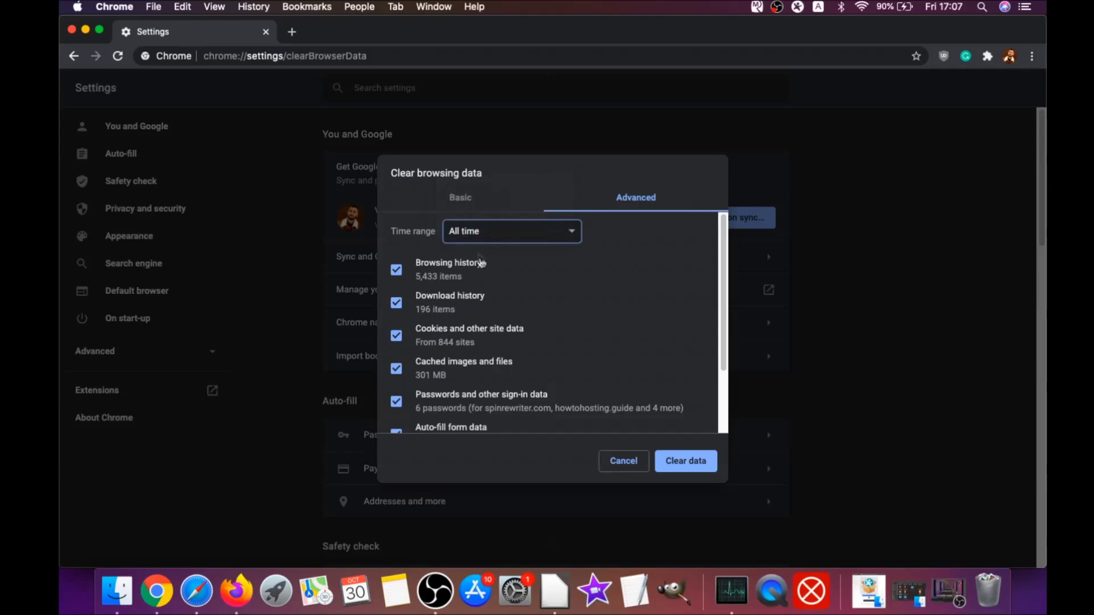
pyautogui.scroll(-1, 480, 265)
pyautogui.scroll(-2, 443, 273)
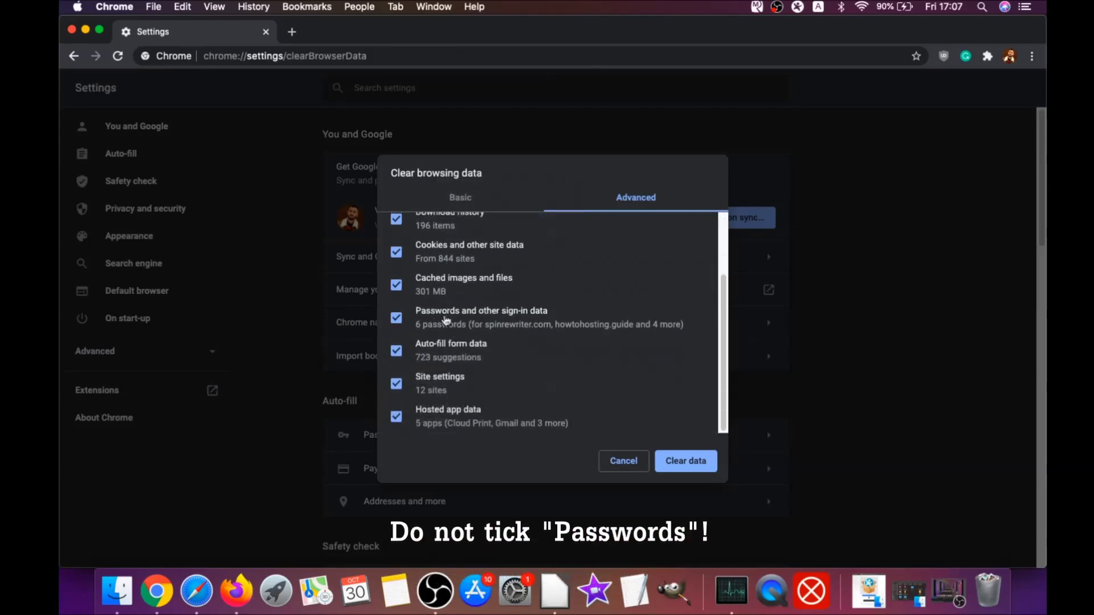
pyautogui.click(396, 318)
pyautogui.scroll(2, 449, 299)
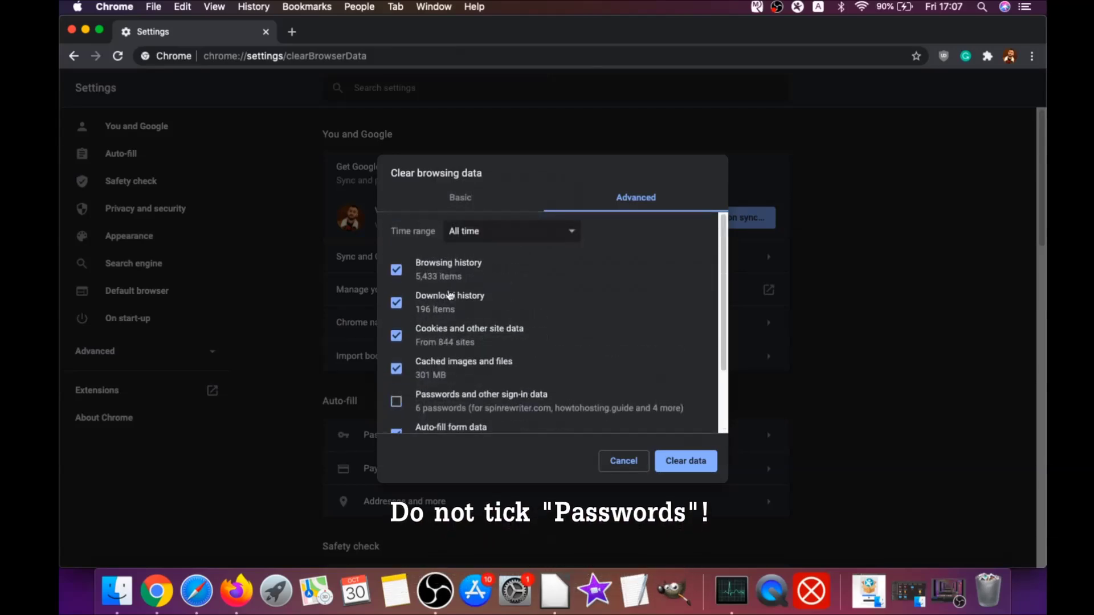
pyautogui.scroll(-3, 433, 331)
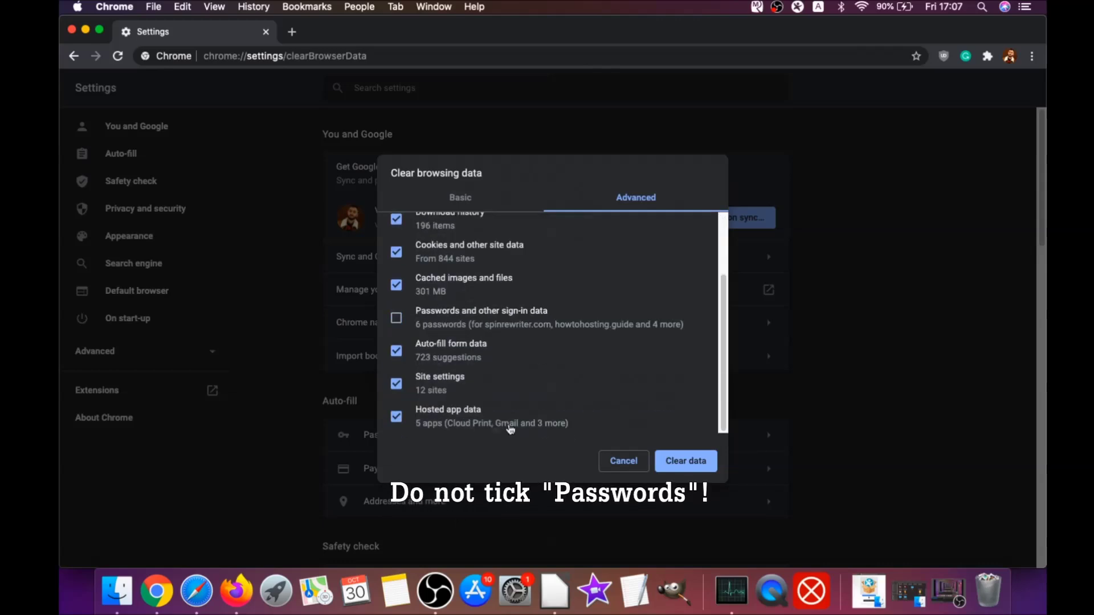
pyautogui.click(680, 462)
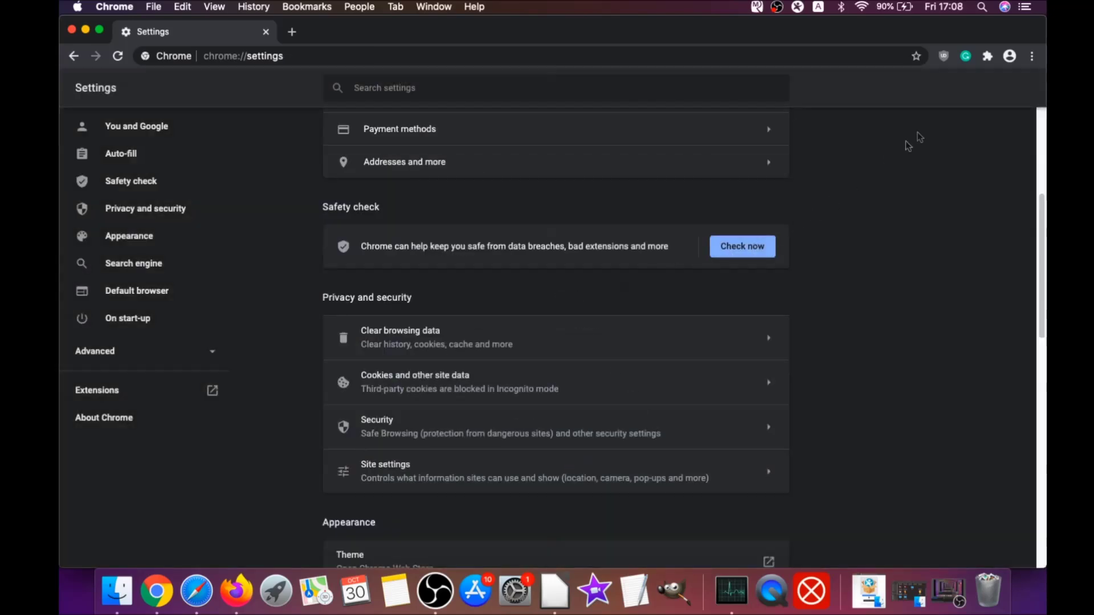
# Step: Remove the uBlock Origin extension from Chrome's Extensions page and minimise the browser
pyautogui.click(1032, 56)
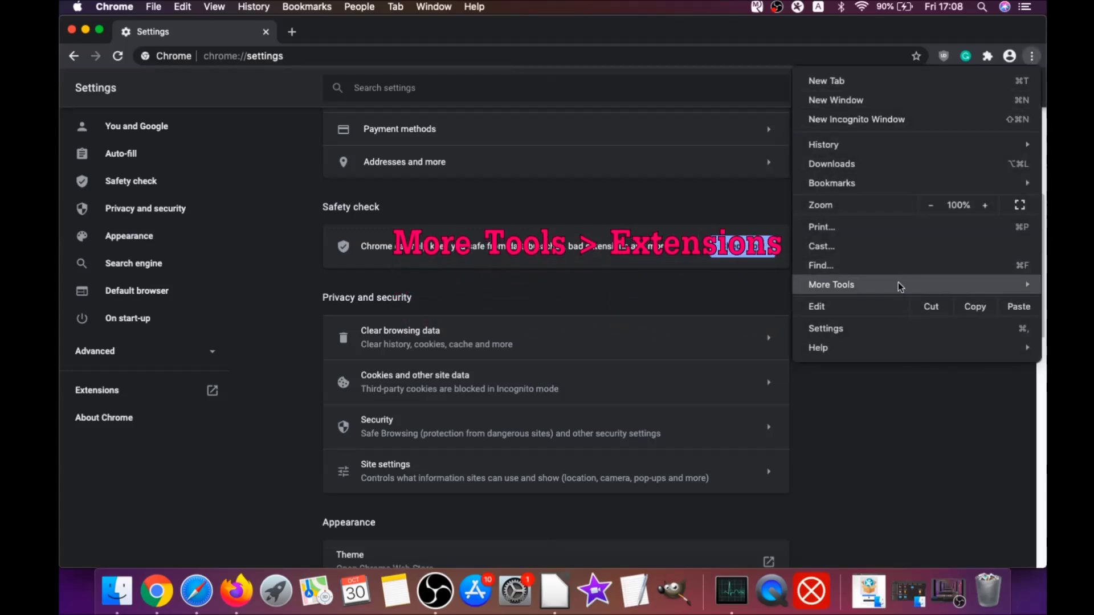
pyautogui.moveTo(899, 285)
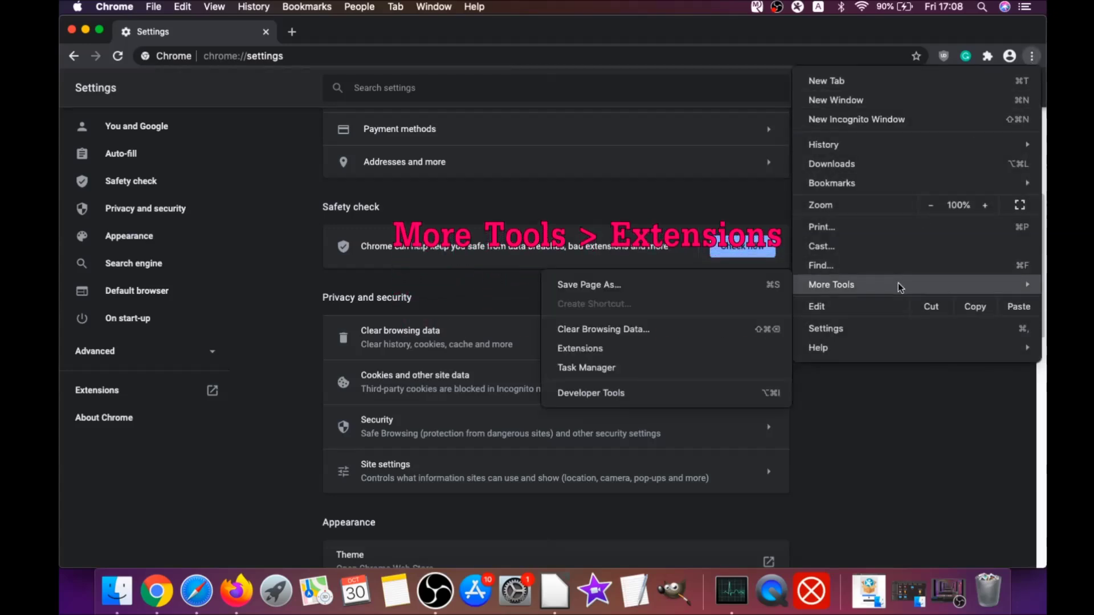
pyautogui.click(620, 350)
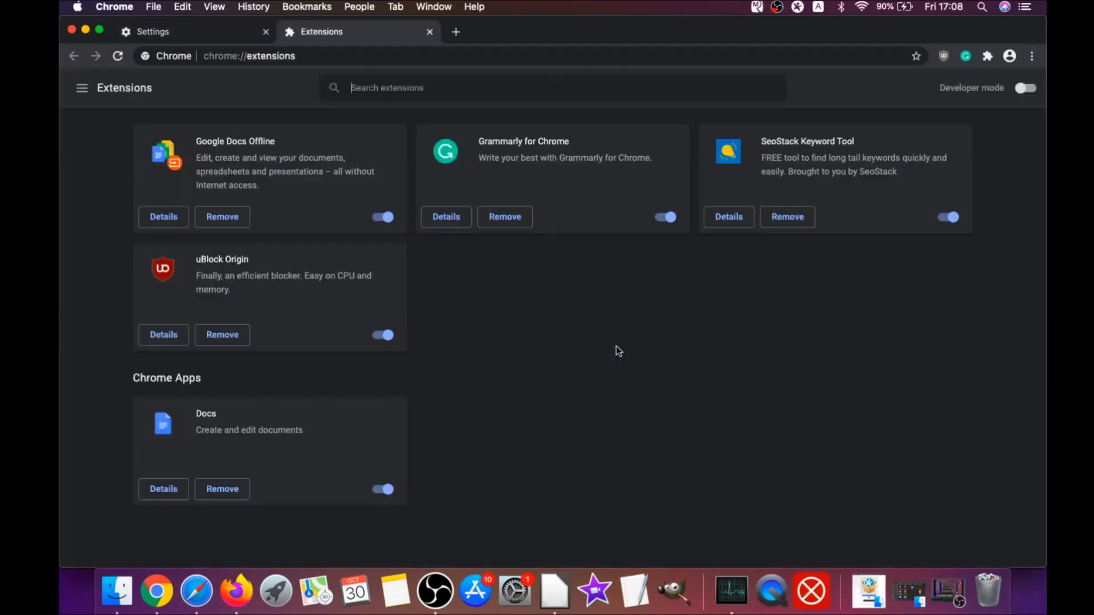
pyautogui.click(215, 339)
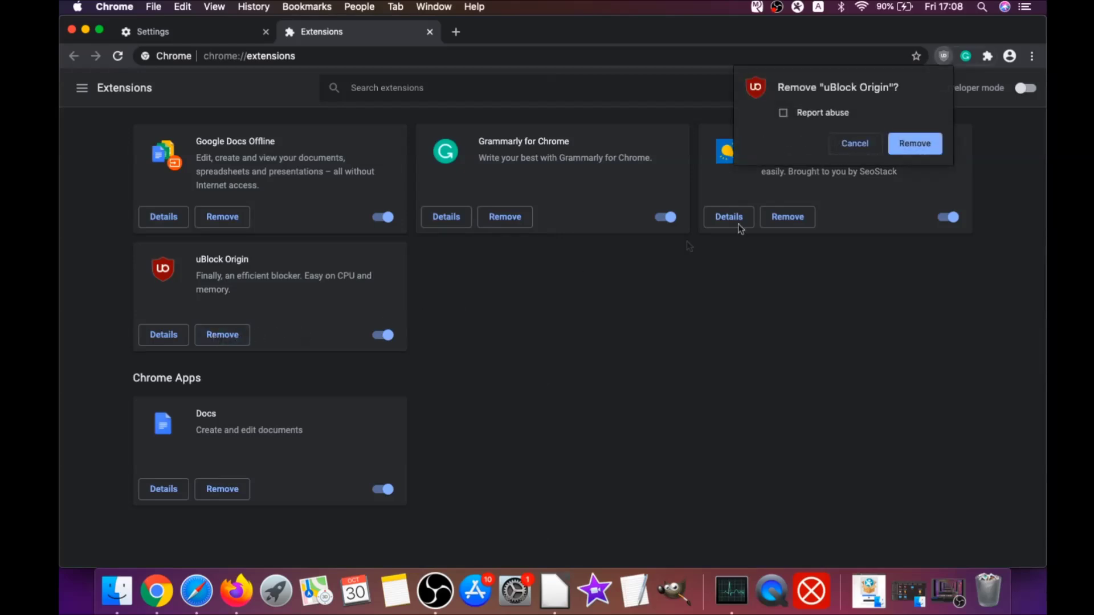
pyautogui.click(929, 143)
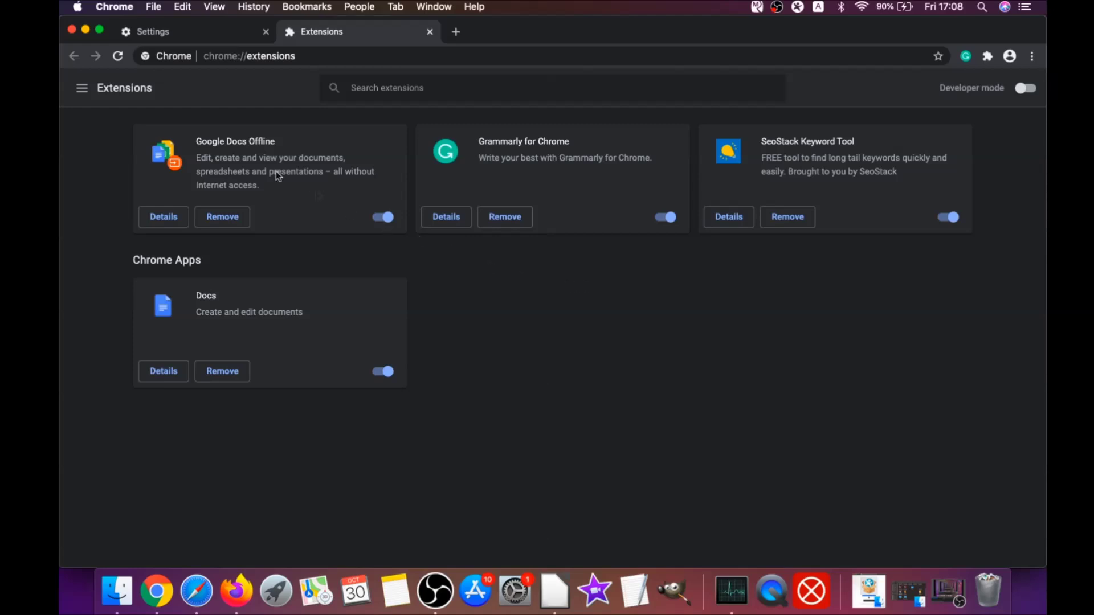
pyautogui.click(85, 29)
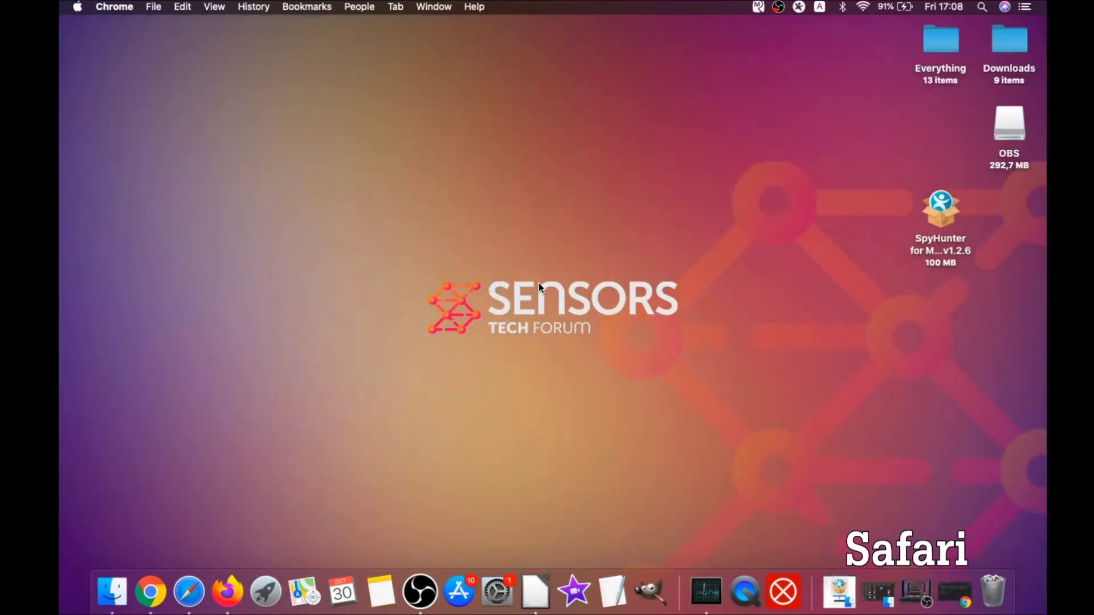
pyautogui.click(189, 592)
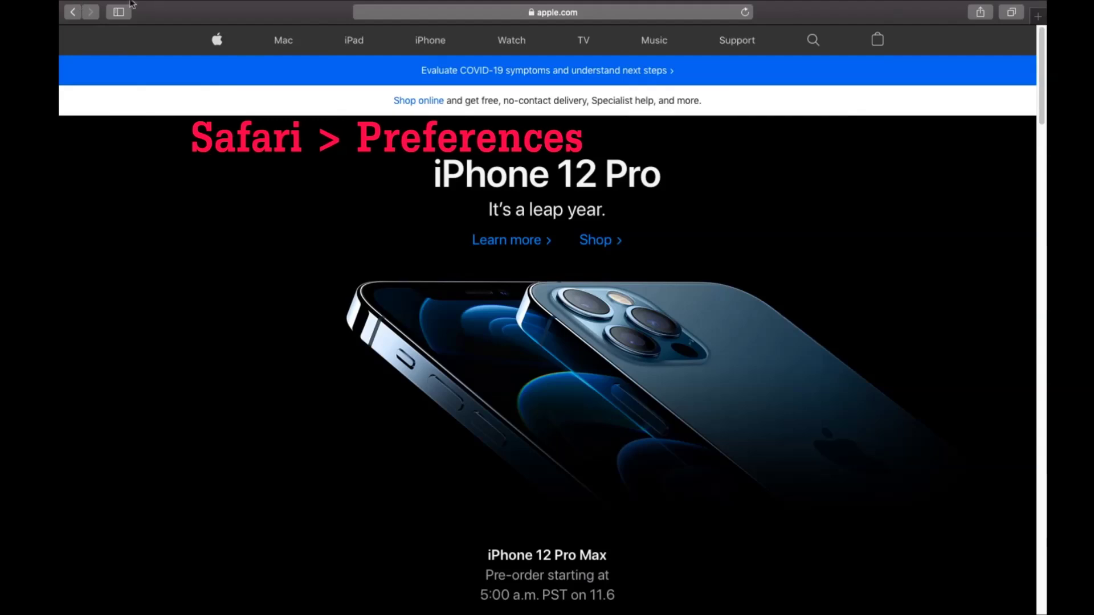
pyautogui.moveTo(131, 3)
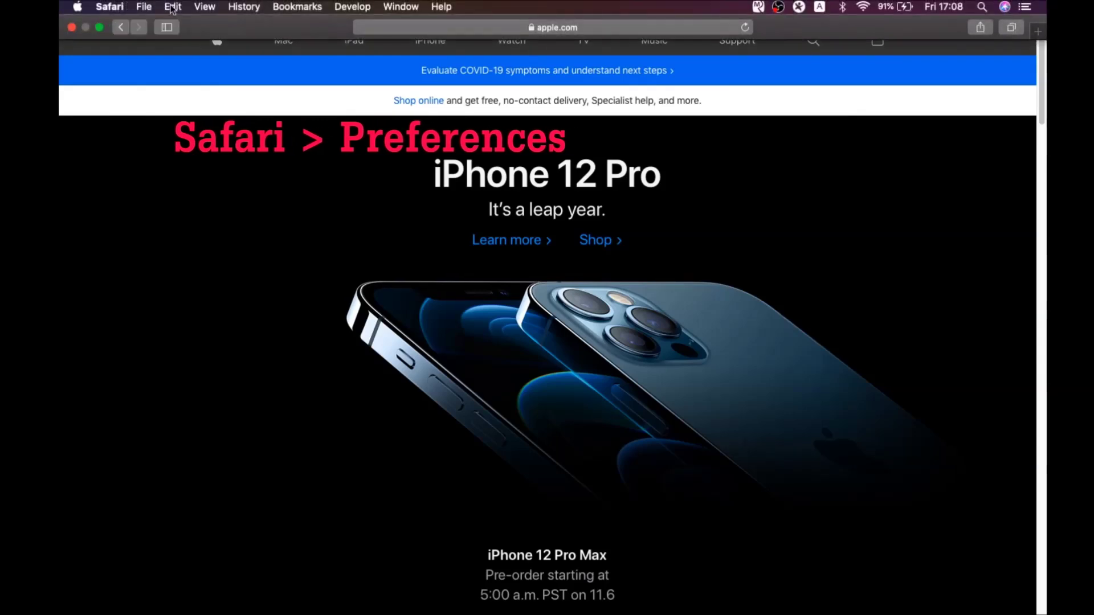
pyautogui.click(108, 7)
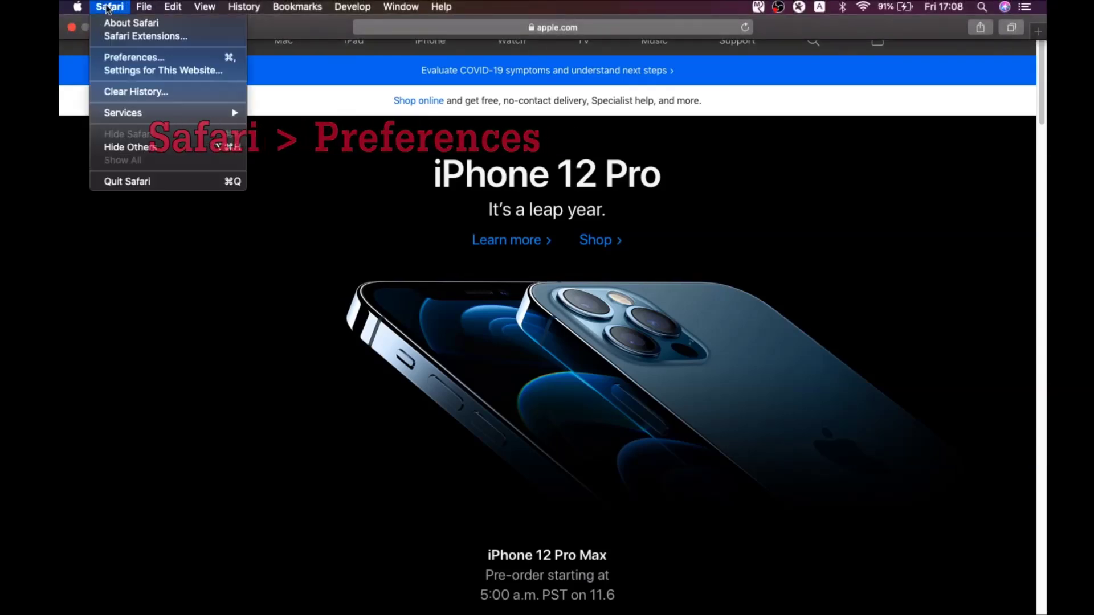
pyautogui.click(138, 59)
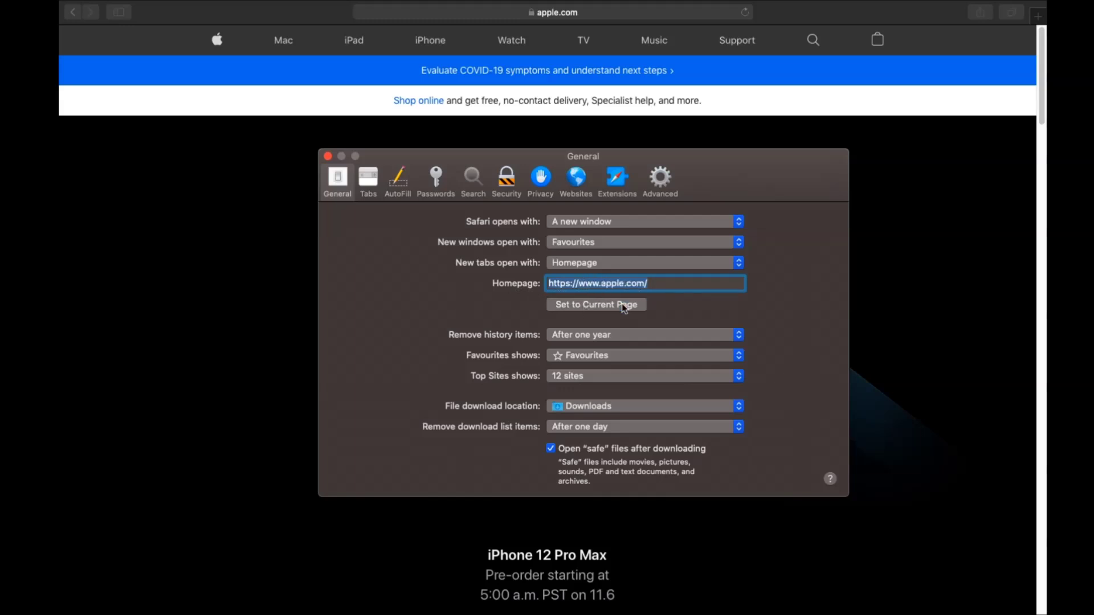
# Step: Change Safari's default search engine from Yahoo to Google
pyautogui.click(656, 283)
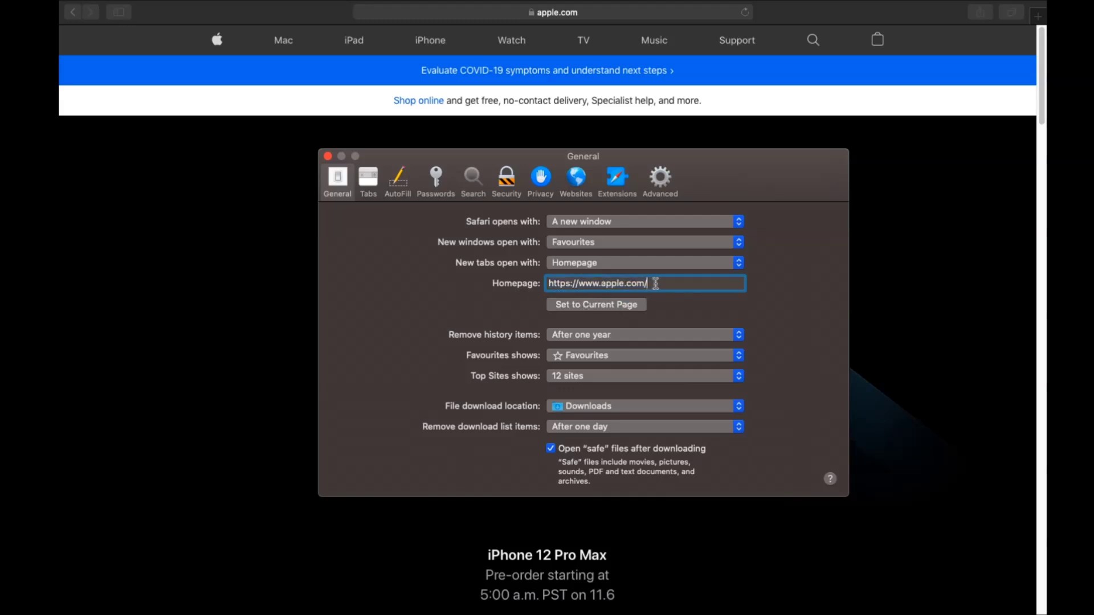
pyautogui.click(473, 178)
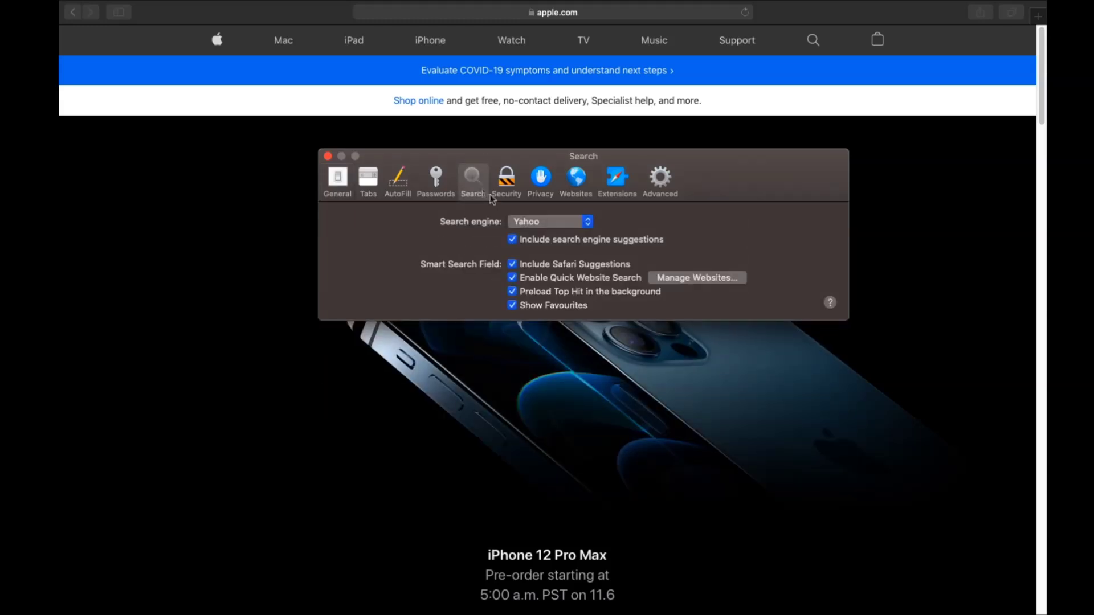
pyautogui.click(525, 222)
pyautogui.click(534, 246)
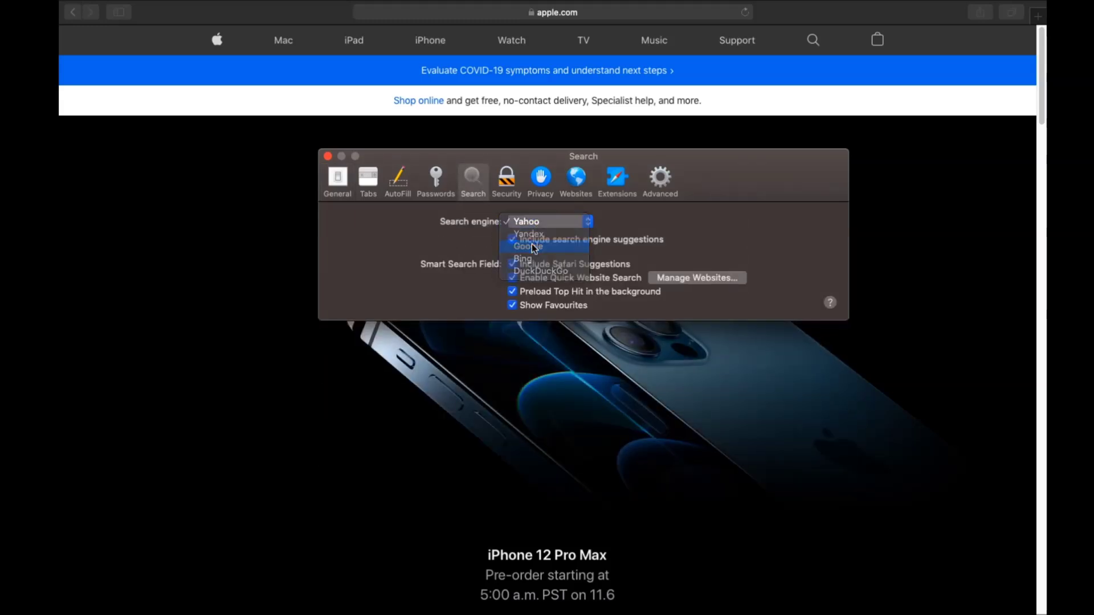
# Step: Uninstall the Porn Block Plus extension and reveal its app in Finder
pyautogui.click(607, 193)
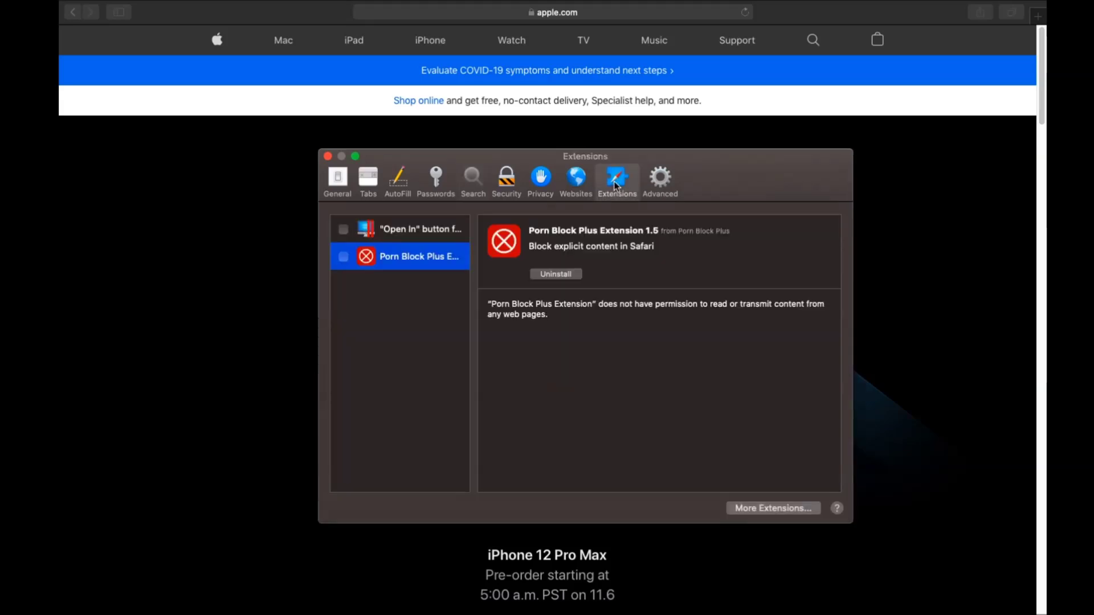
pyautogui.click(551, 275)
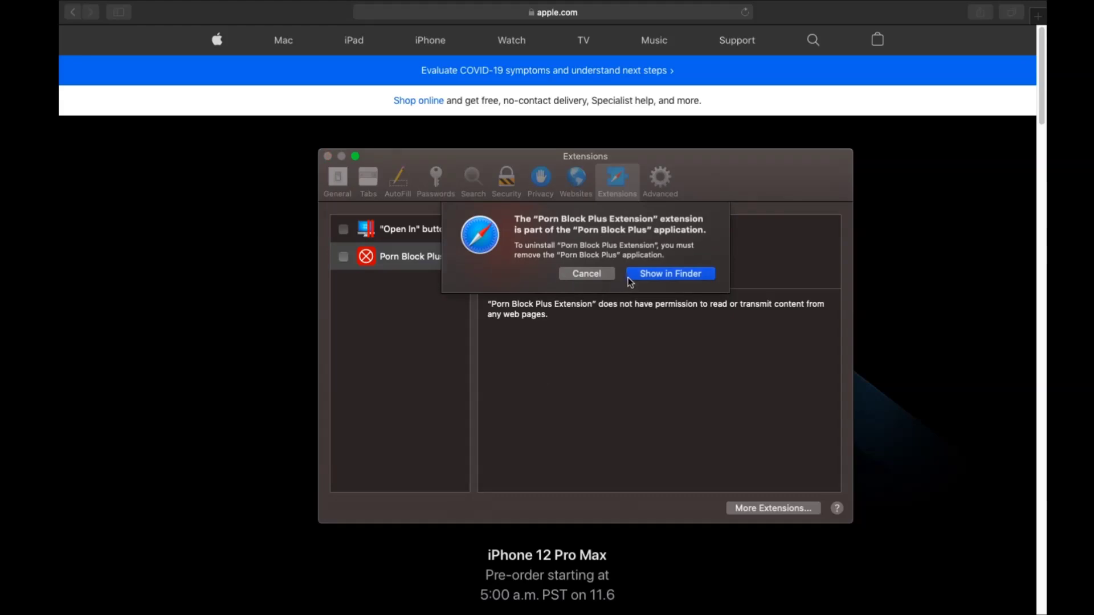
pyautogui.click(631, 276)
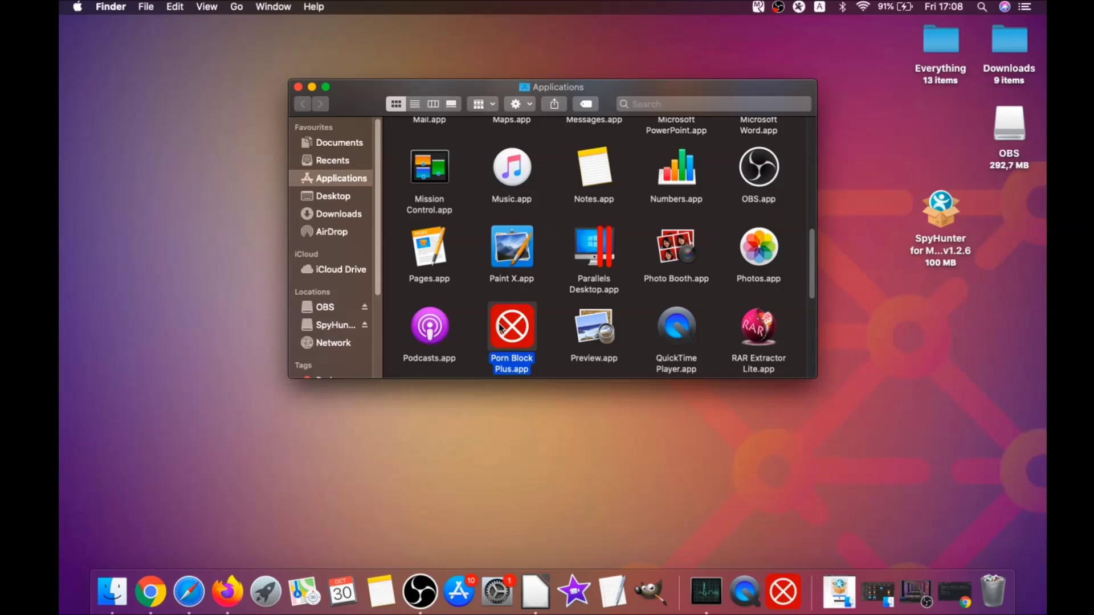
# Step: Drag Porn Block Plus.app from Applications to the Bin, authorizing with the account password
pyautogui.moveTo(500, 328); pyautogui.dragTo(993, 585)
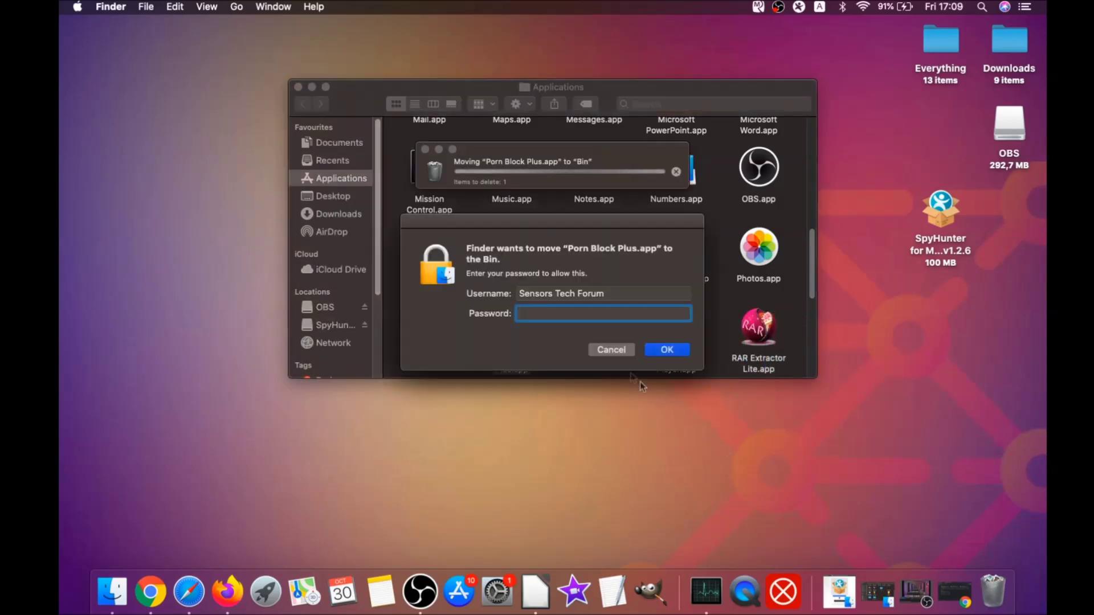
pyautogui.write('****')
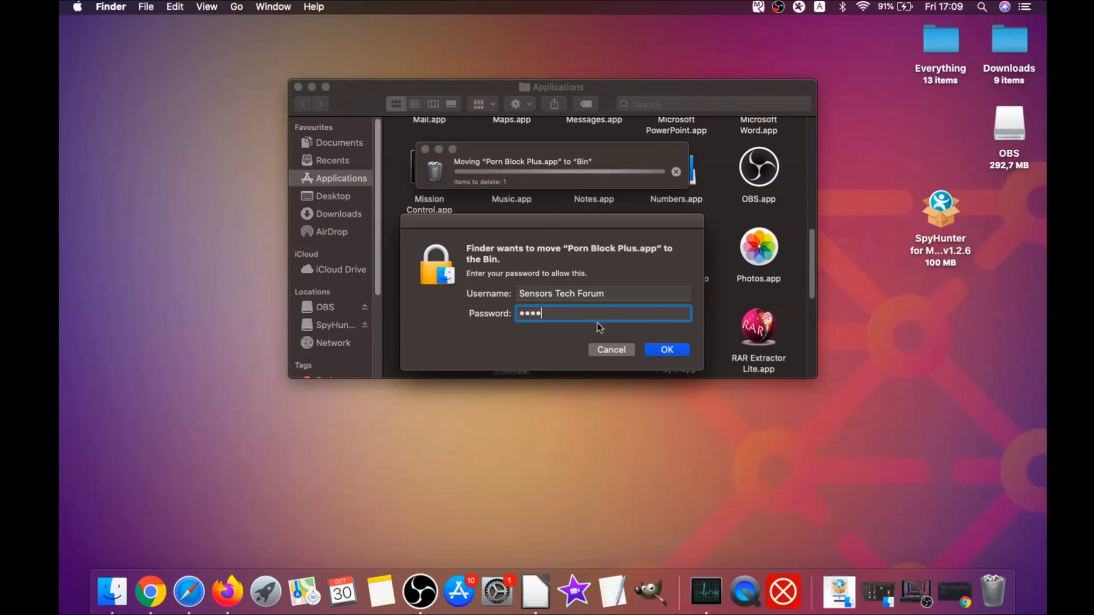
pyautogui.write('****')
pyautogui.click(657, 350)
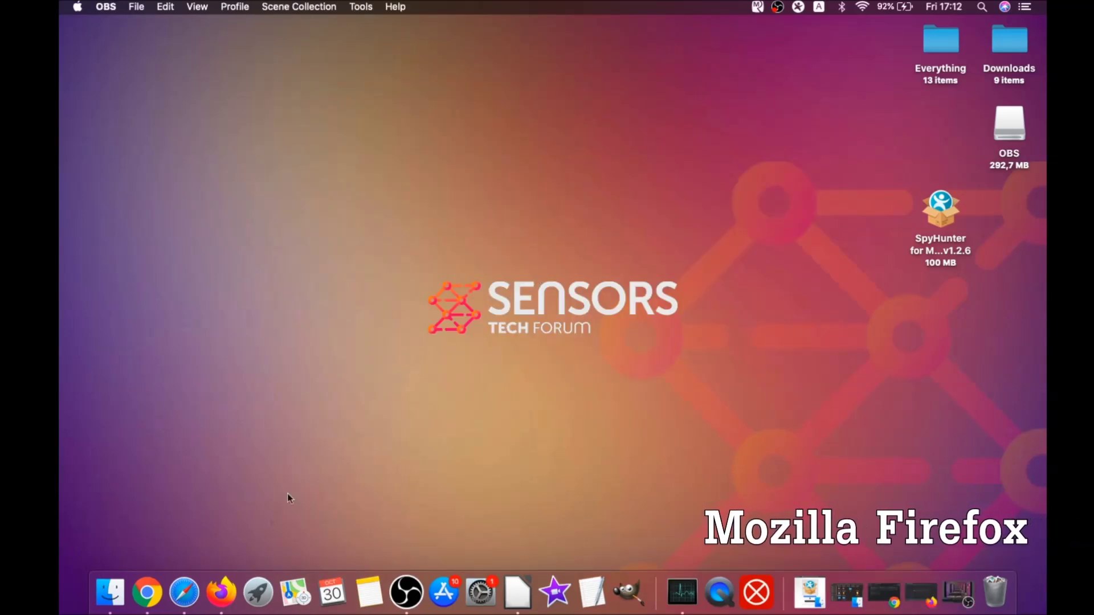
# Step: Launch Firefox and open its Add-ons Manager
pyautogui.click(221, 593)
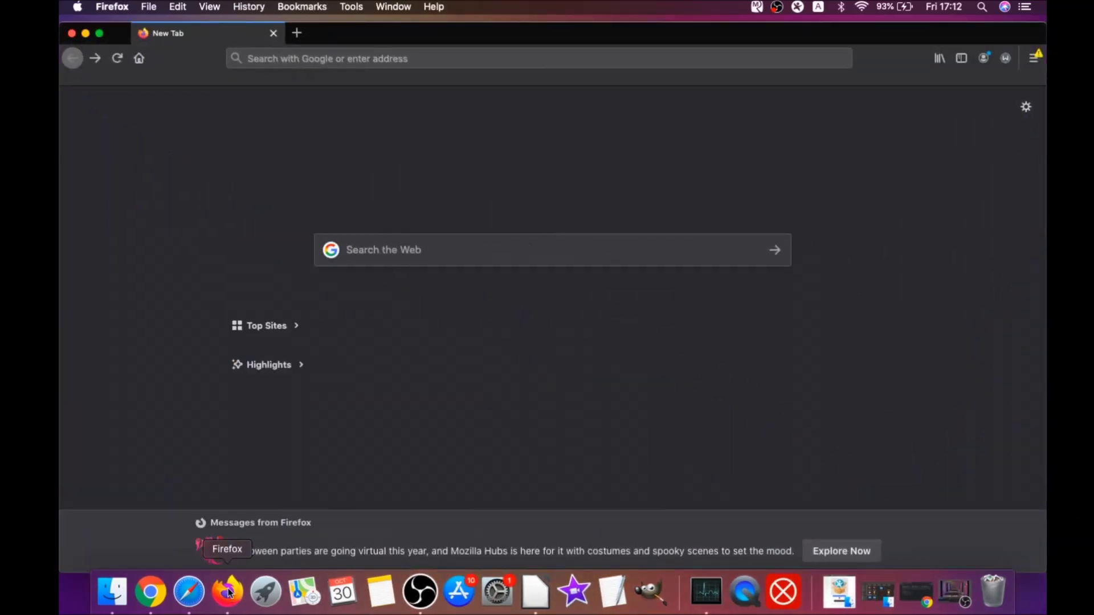
pyautogui.click(1031, 60)
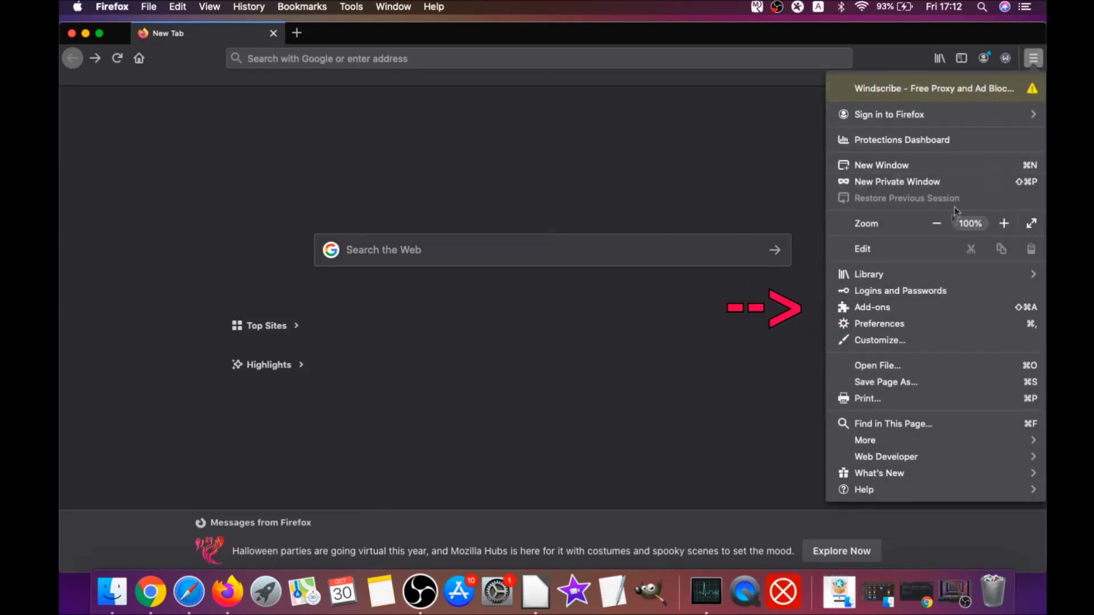
pyautogui.click(903, 308)
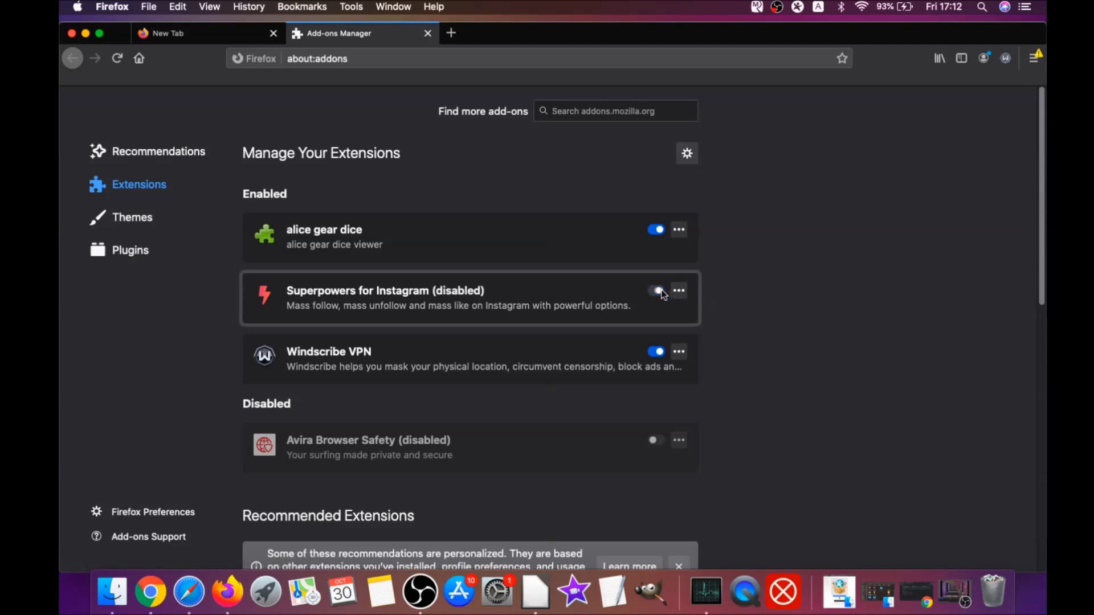
# Step: Remove the alice gear dice and Superpowers for Instagram extensions, confirming each removal
pyautogui.click(659, 231)
pyautogui.click(679, 231)
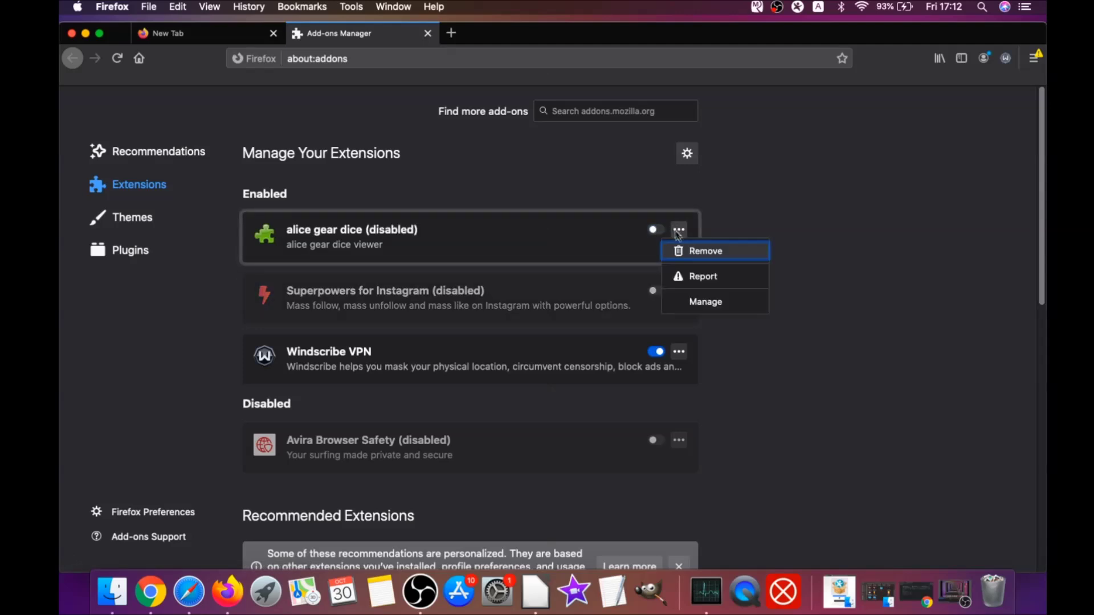
pyautogui.click(695, 252)
pyautogui.click(621, 162)
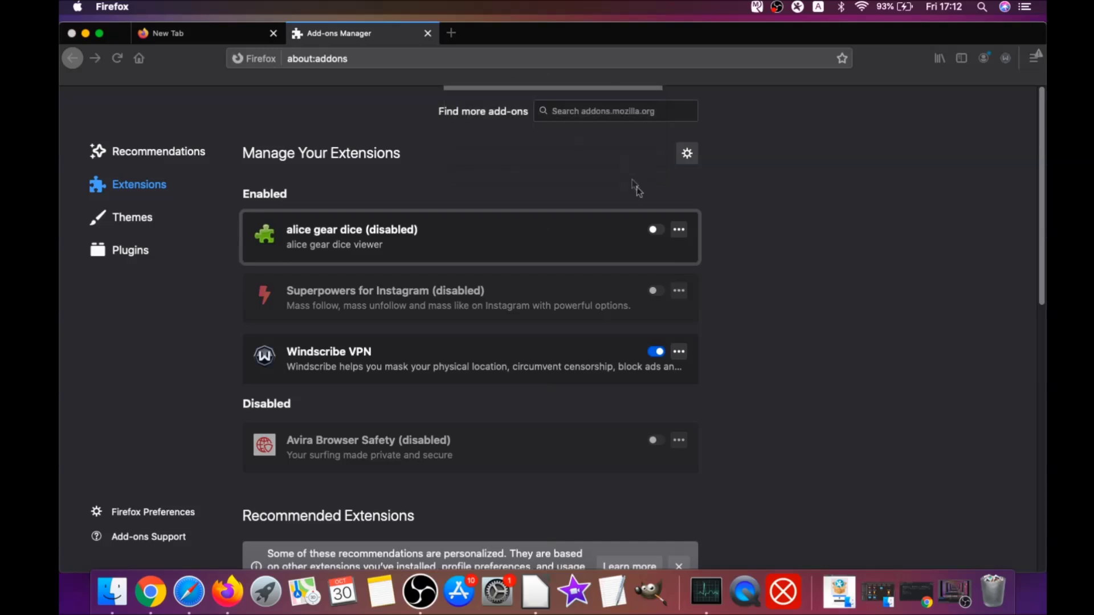
pyautogui.click(678, 274)
pyautogui.click(691, 297)
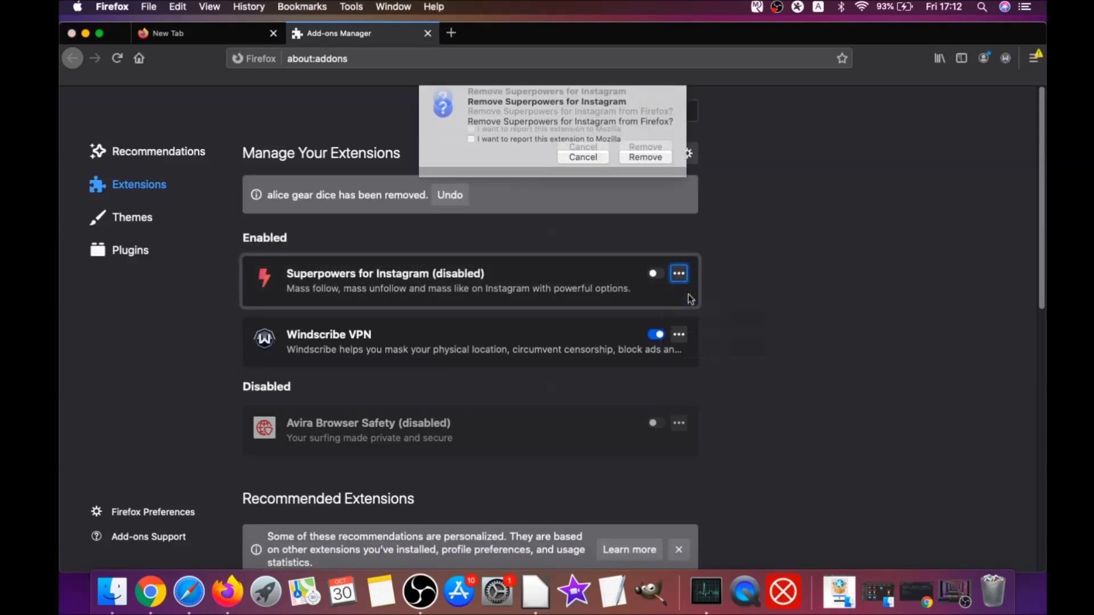
pyautogui.click(655, 157)
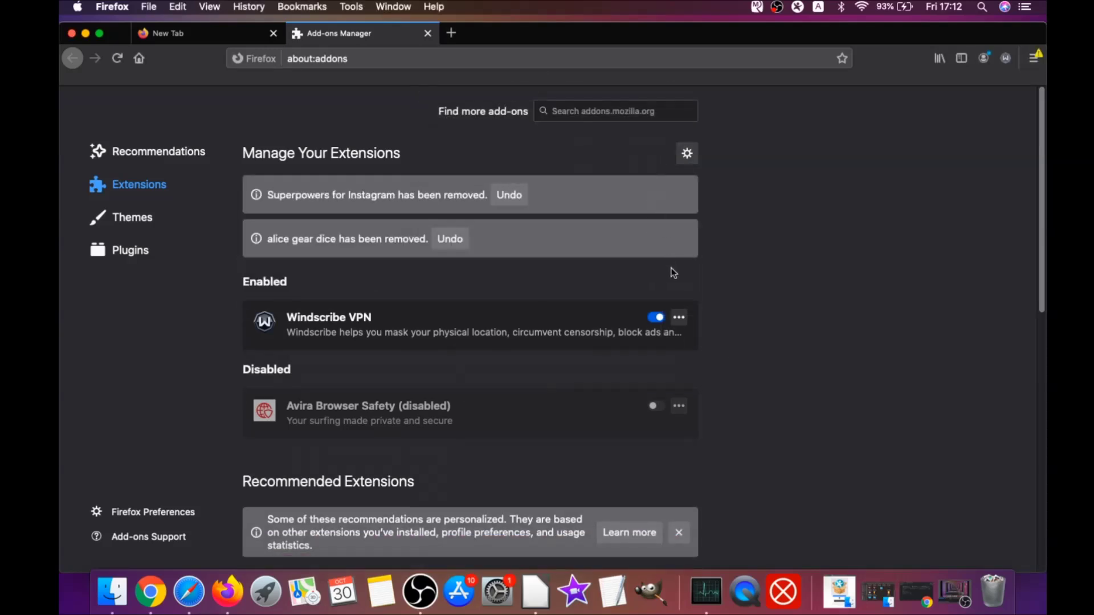
# Step: From the about:support page, run Refresh Firefox to restore its default settings
pyautogui.click(330, 61)
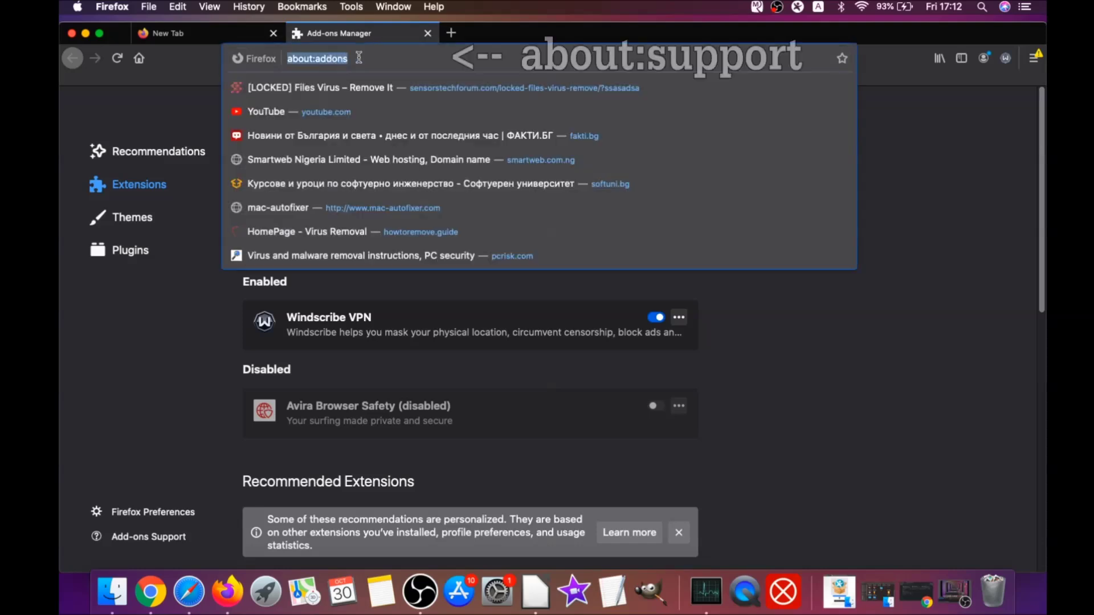
pyautogui.write('a')
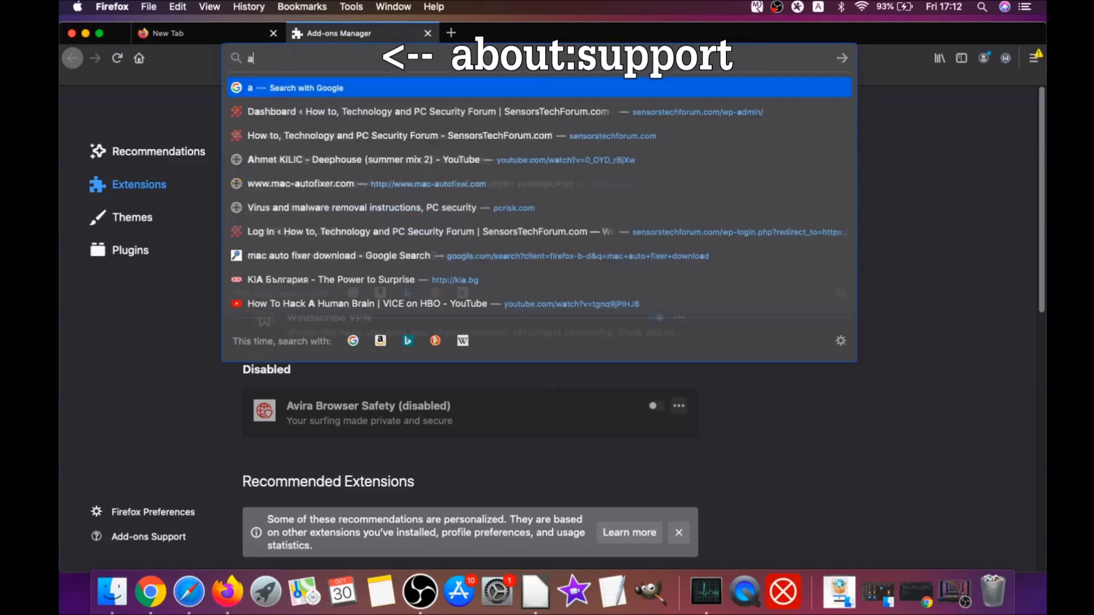
pyautogui.write('bout:support')
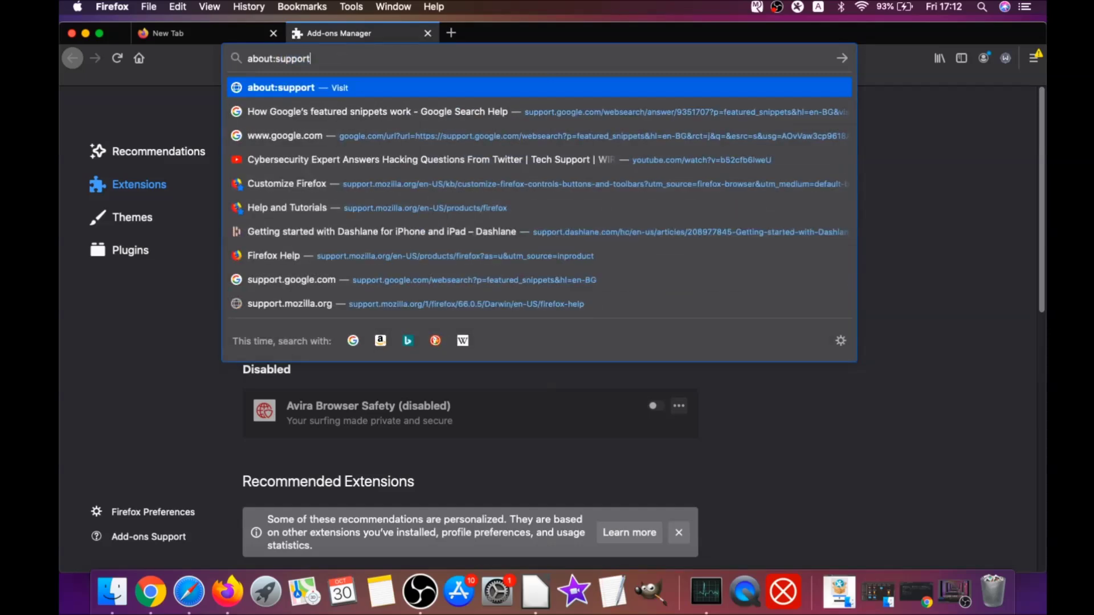
pyautogui.press('Return')
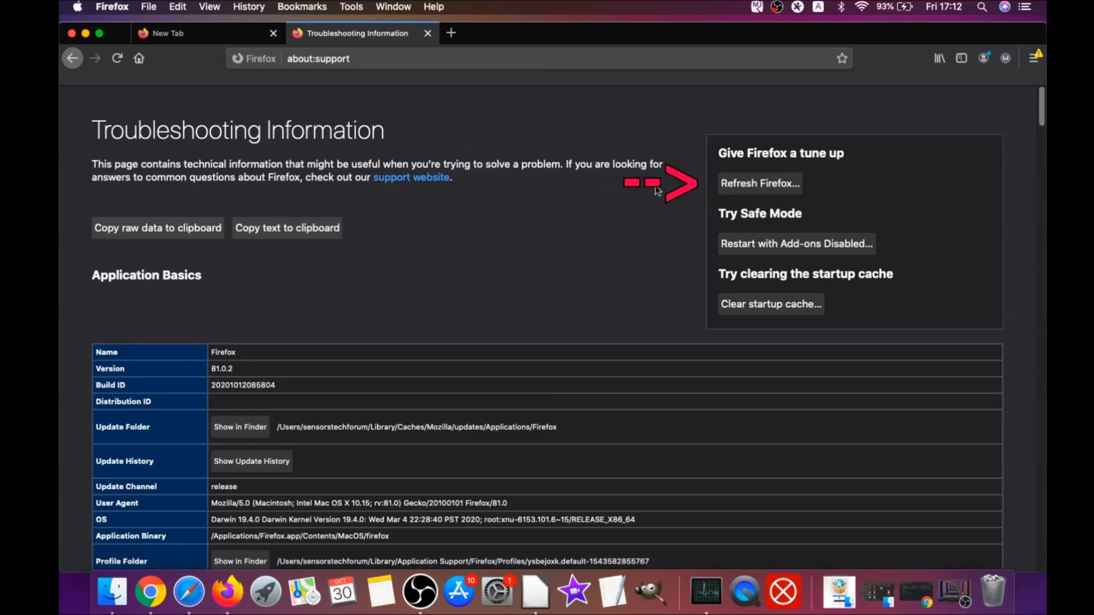
pyautogui.click(758, 188)
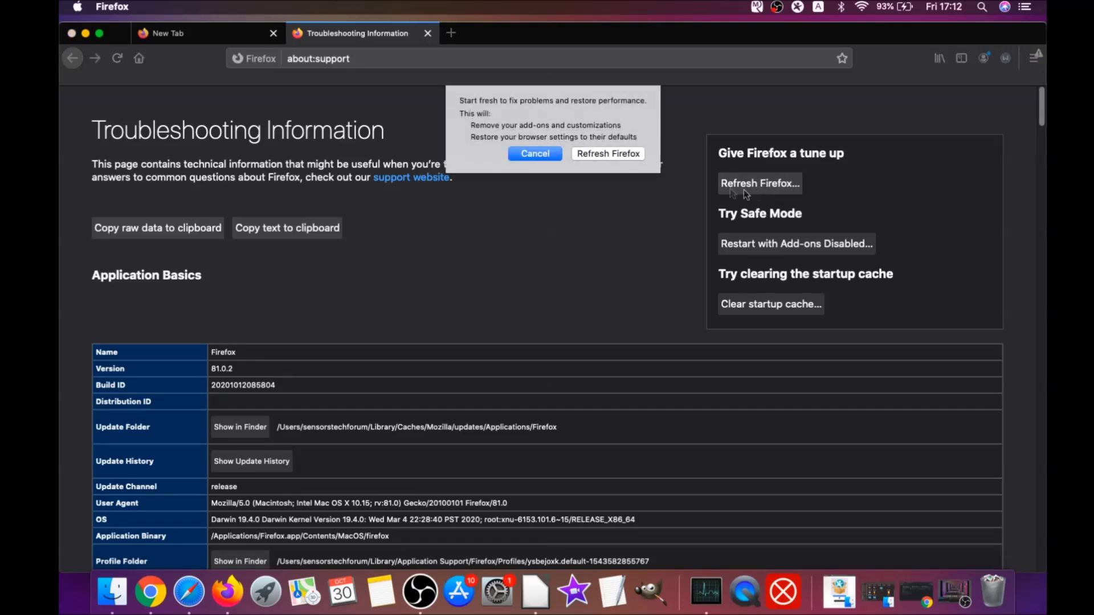
pyautogui.click(608, 154)
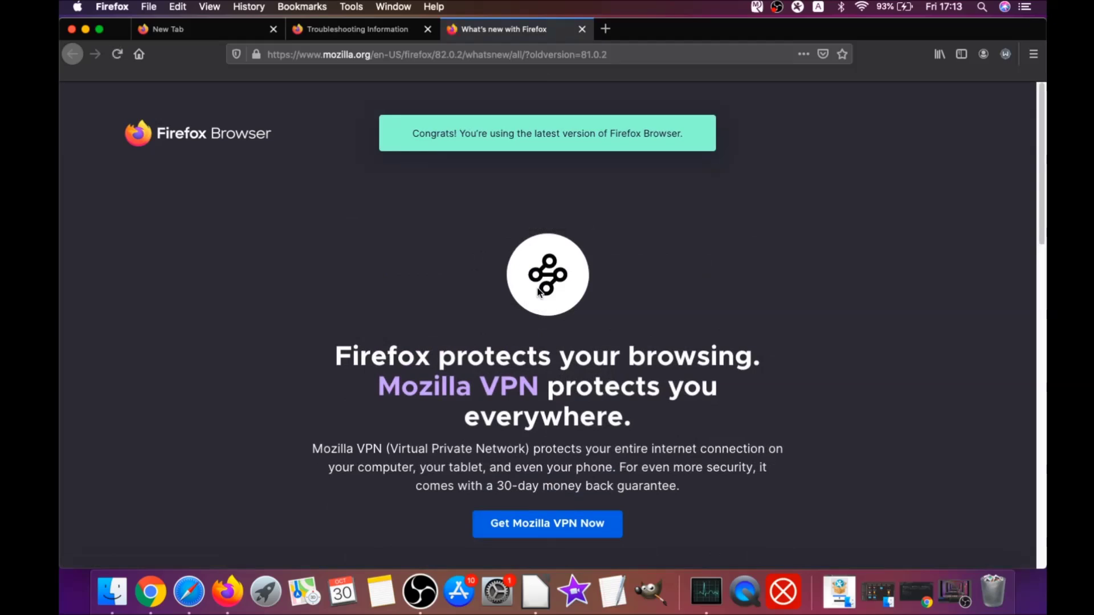
pyautogui.moveTo(423, 131); pyautogui.dragTo(679, 132)
pyautogui.scroll(-4, 534, 285)
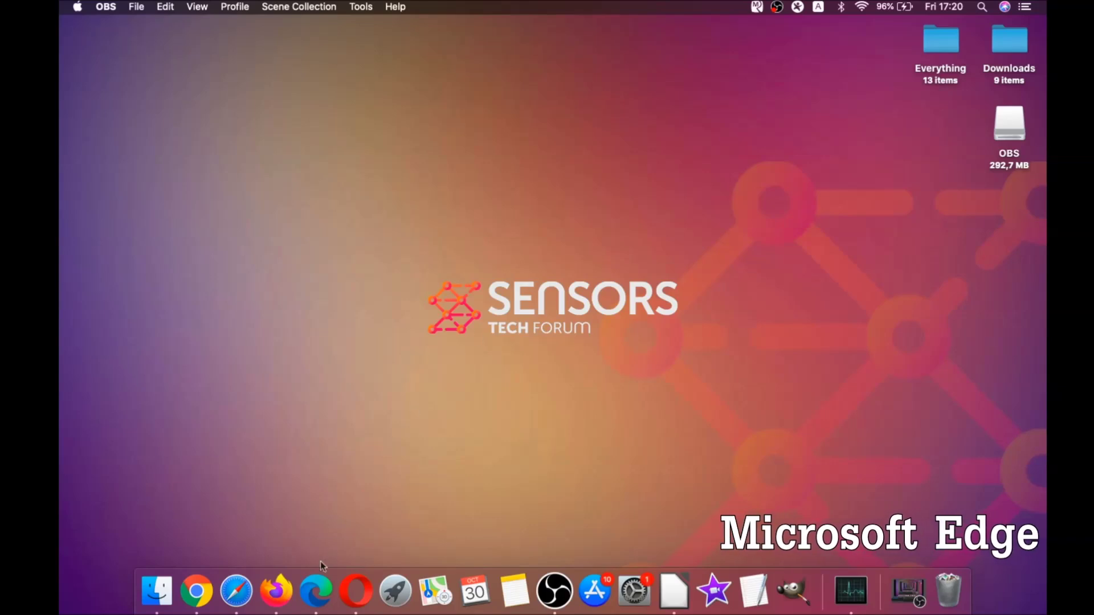
# Step: Clear Edge's browsing data for All Time, including autofill form data, then close Edge
pyautogui.click(316, 589)
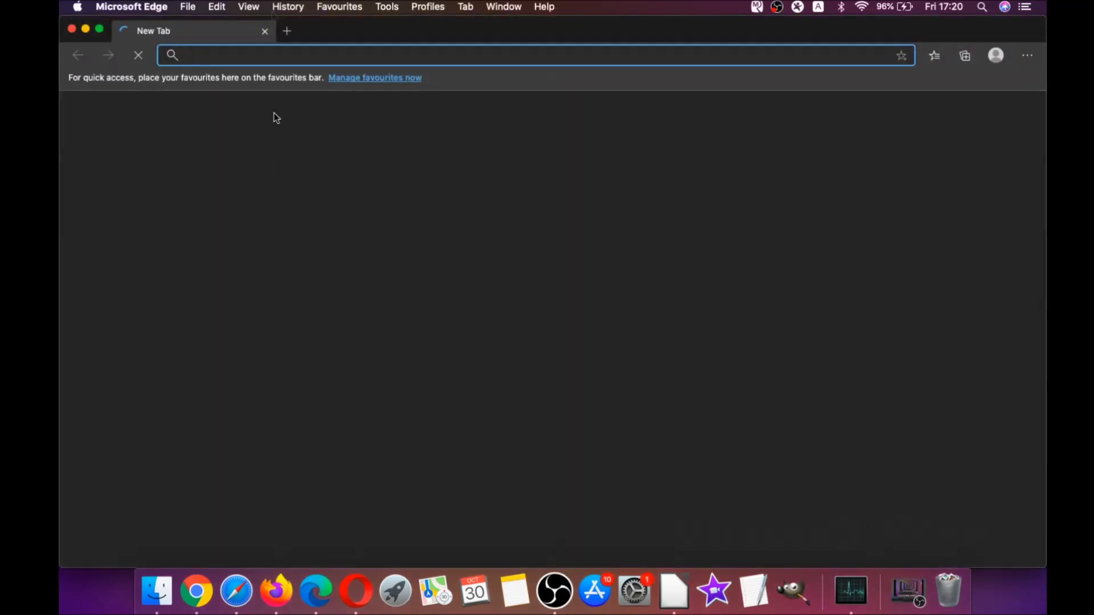
pyautogui.write('edge')
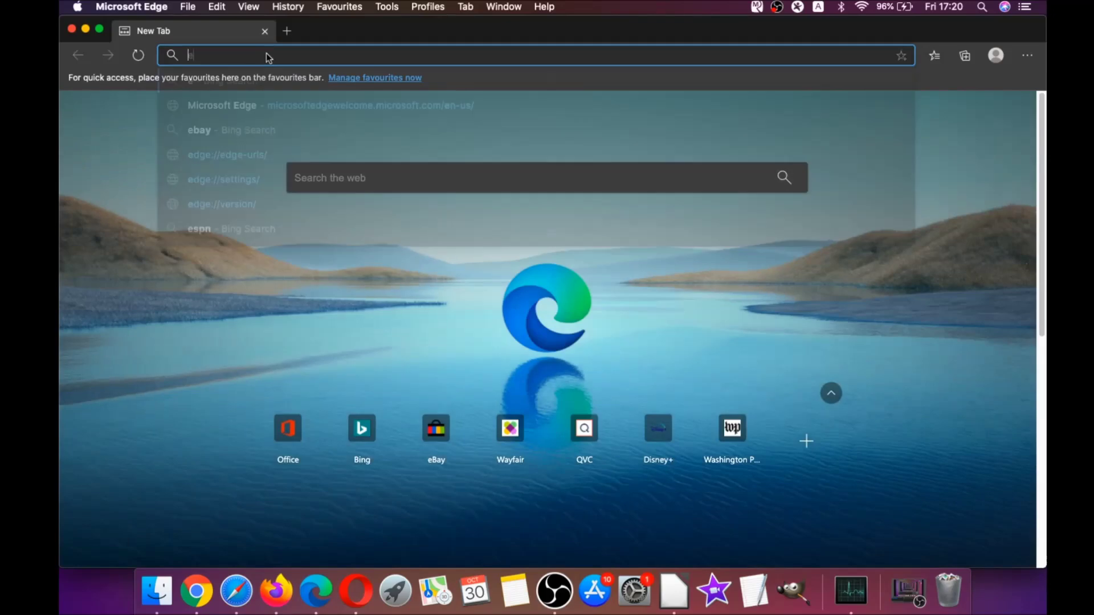
pyautogui.write(':')
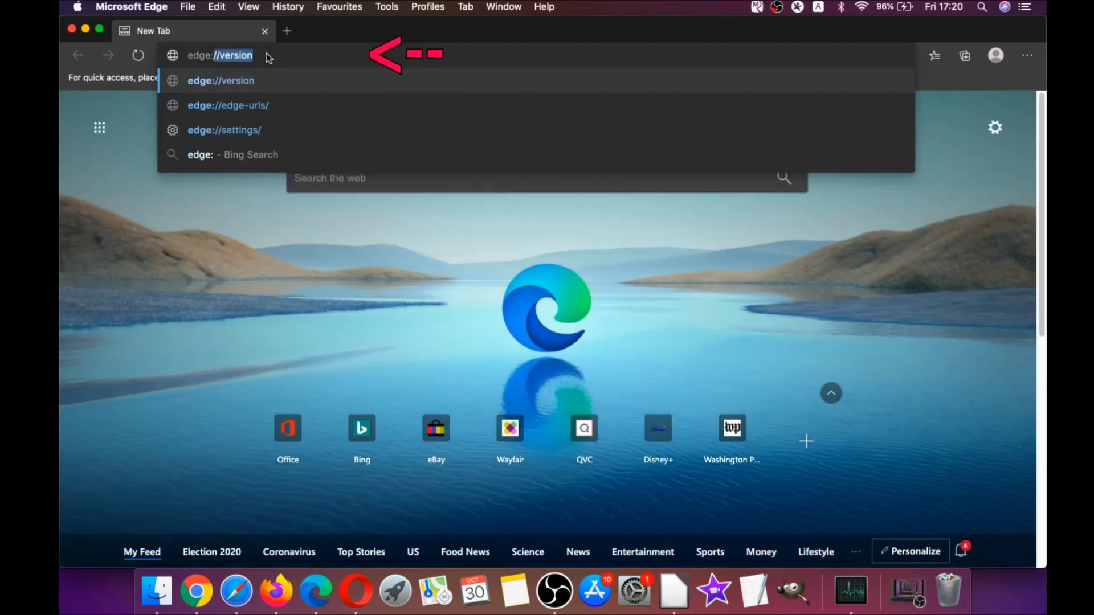
pyautogui.write('//settings')
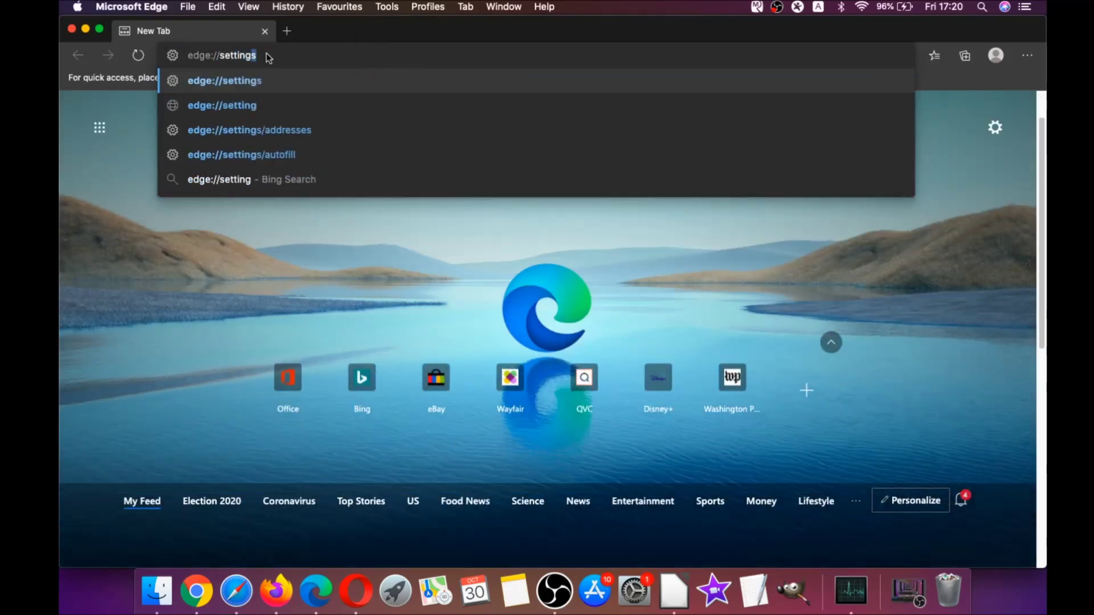
pyautogui.write('/clearBrowserData')
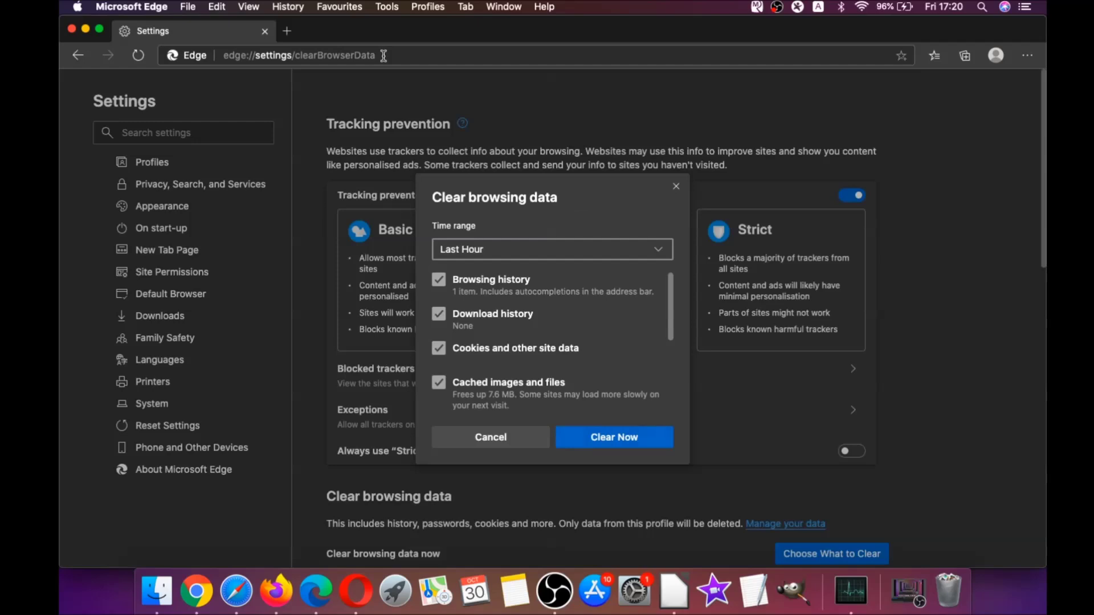
pyautogui.click(512, 256)
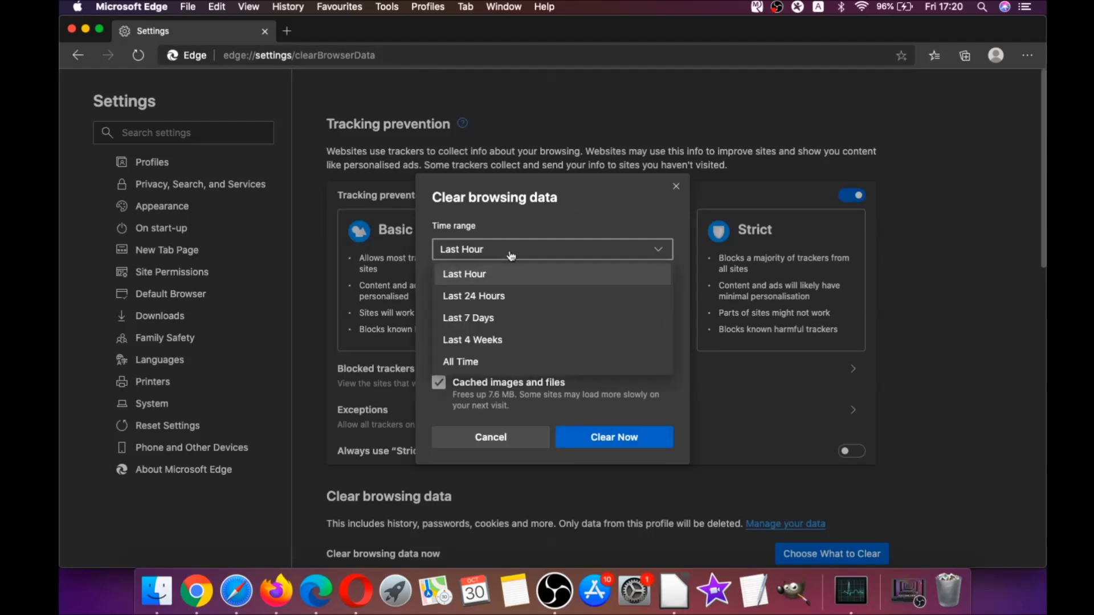
pyautogui.click(470, 360)
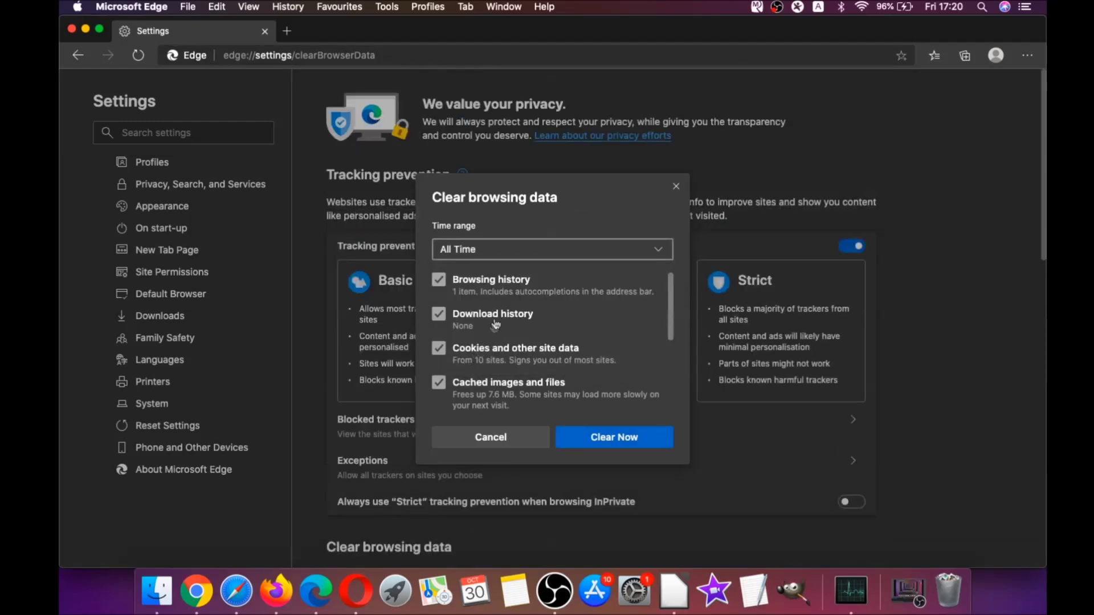
pyautogui.scroll(-5, 495, 324)
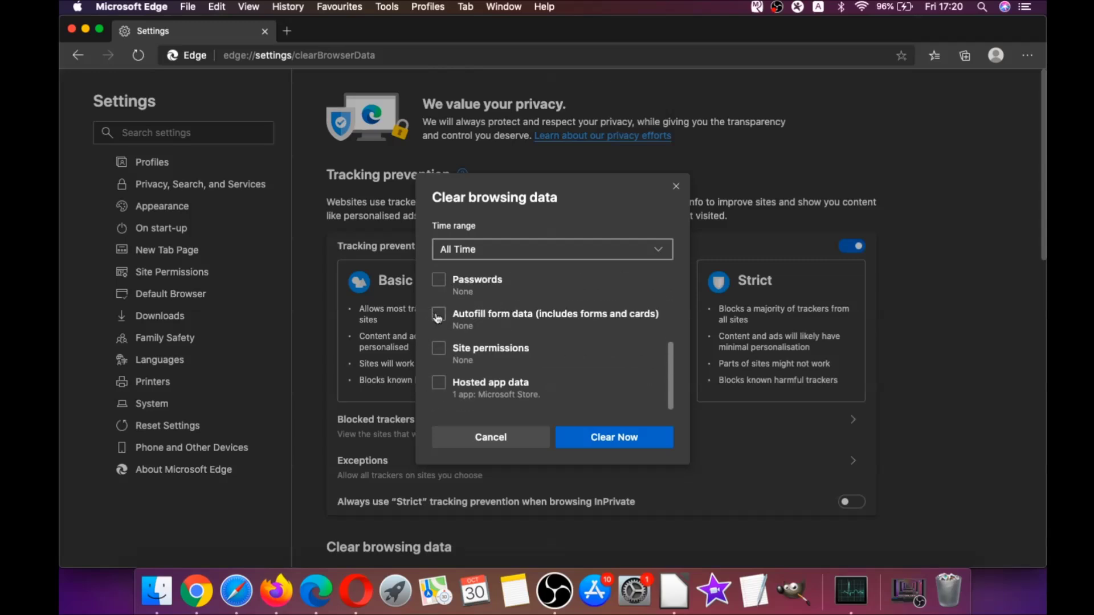
pyautogui.click(438, 315)
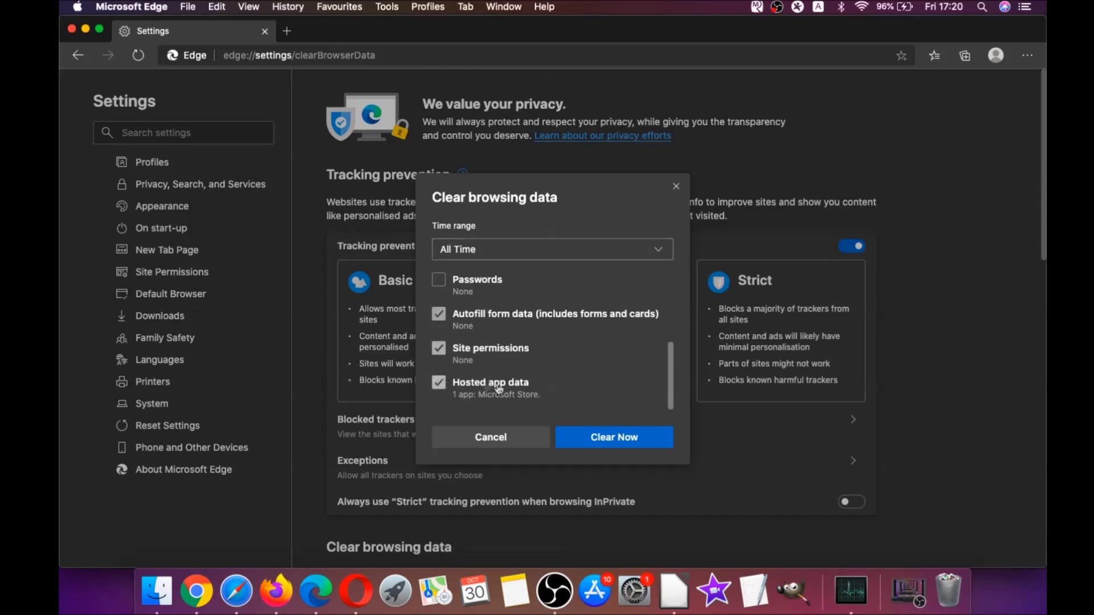
pyautogui.click(602, 440)
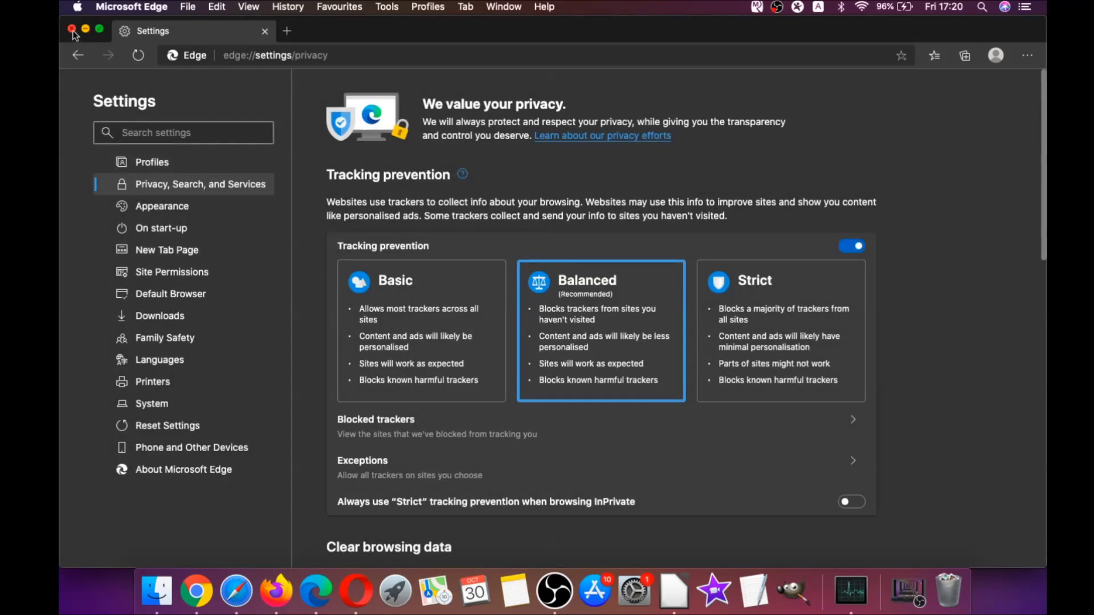
pyautogui.click(73, 29)
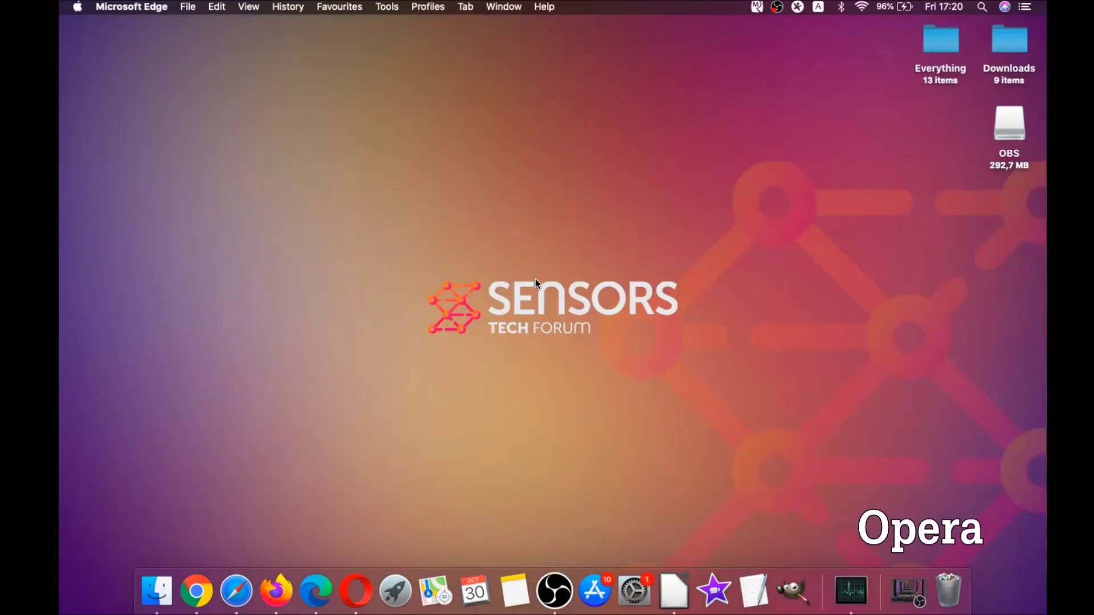
# Step: Launch Opera maximized and go to opera://settings/clearBrowserData
pyautogui.click(364, 581)
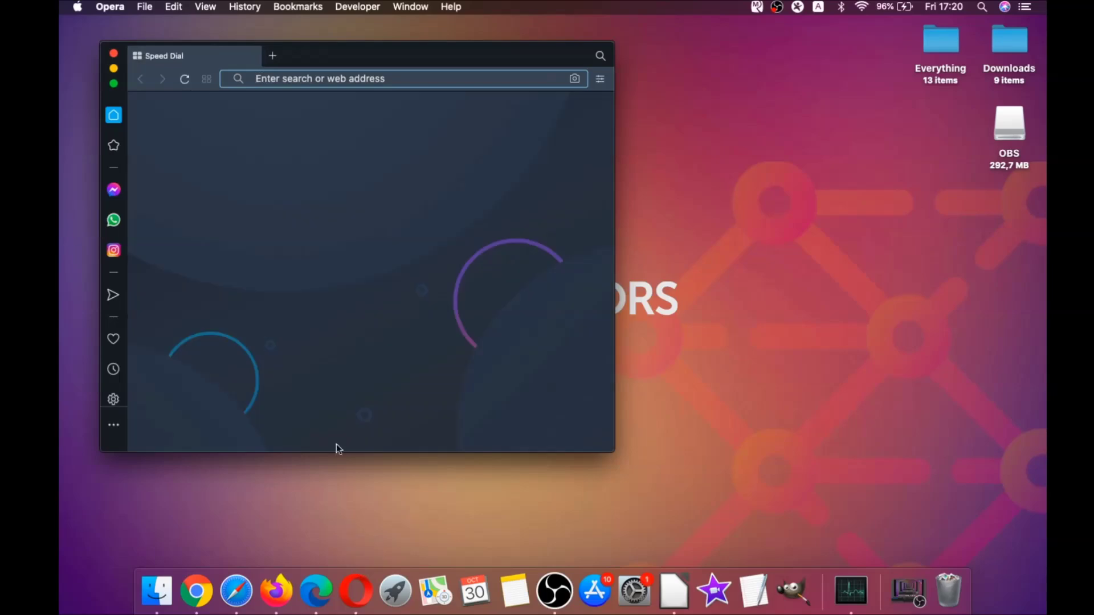
pyautogui.click(114, 84)
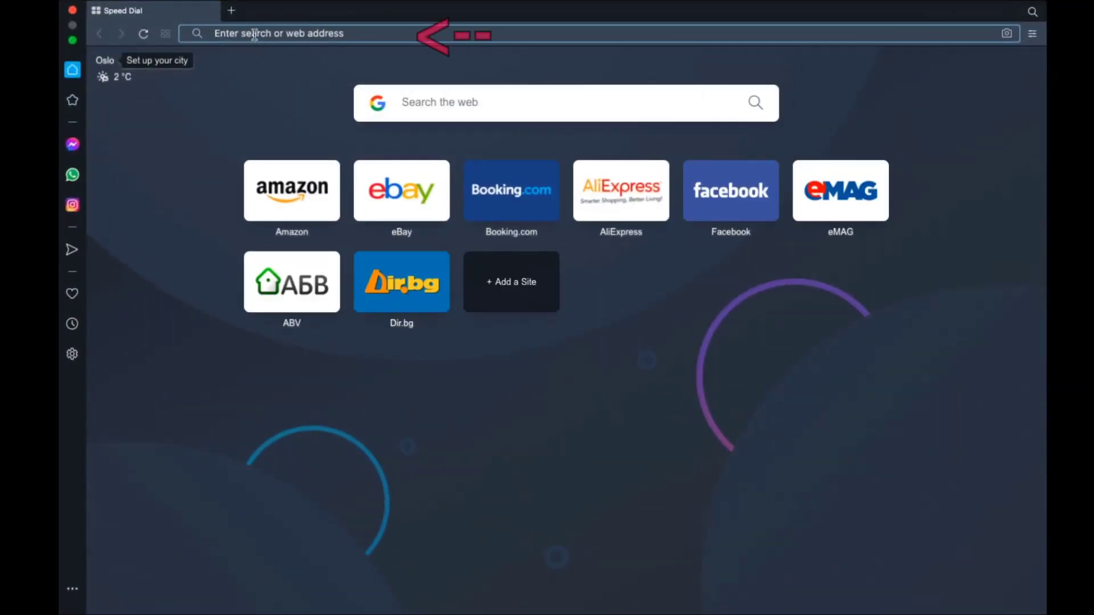
pyautogui.click(254, 34)
pyautogui.write('opera:')
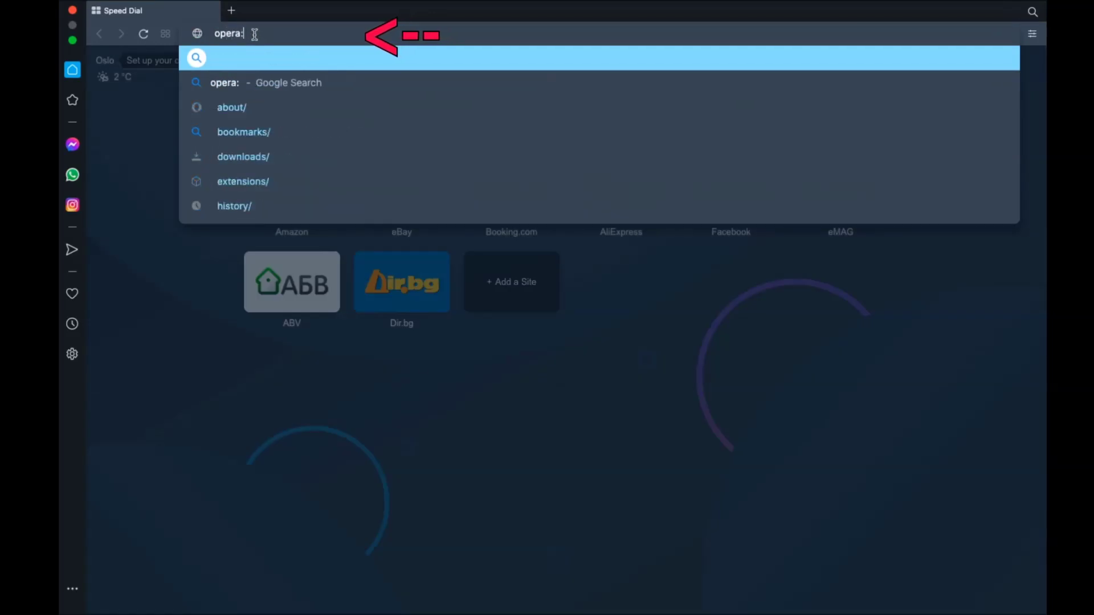
pyautogui.write('//setting')
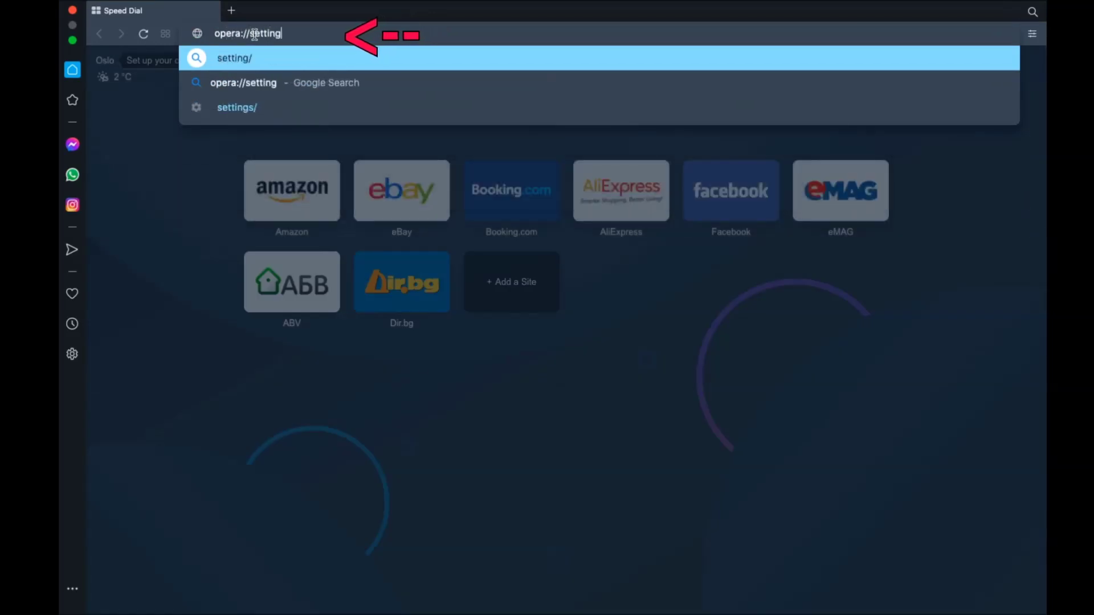
pyautogui.write('s/clearBrowserData')
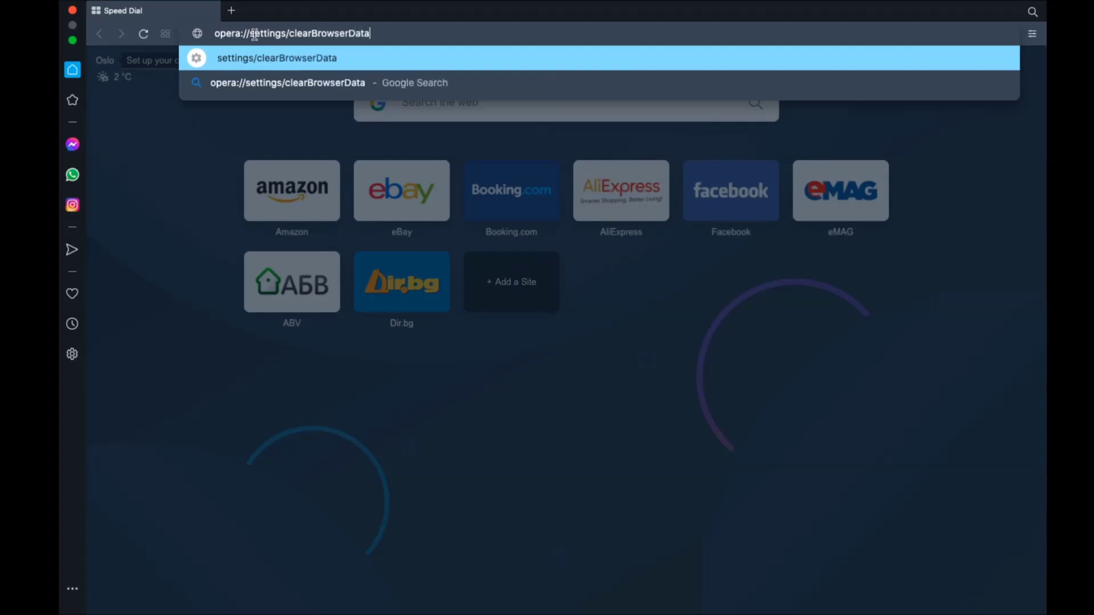
pyautogui.press('Return')
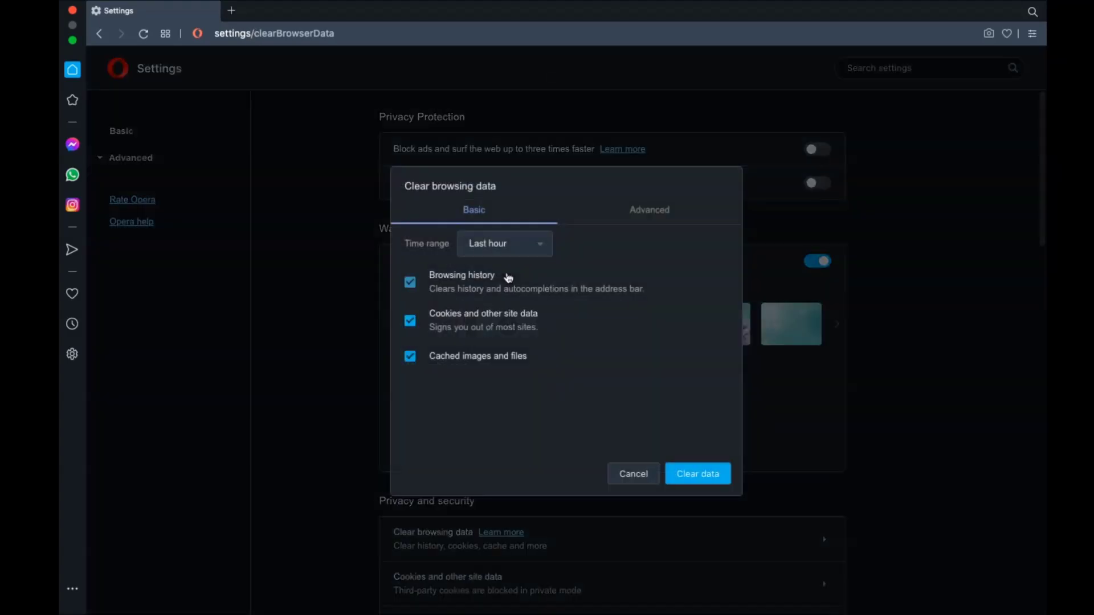
# Step: Switch the clear-data dialog to Advanced with Time range set to All time
pyautogui.click(521, 251)
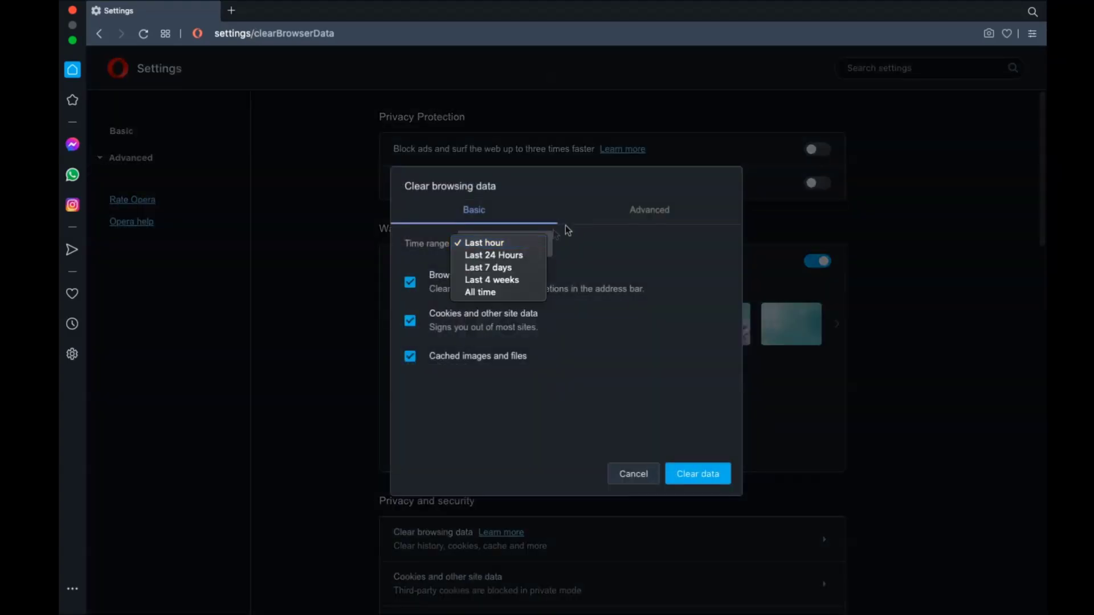
pyautogui.click(617, 214)
pyautogui.click(642, 214)
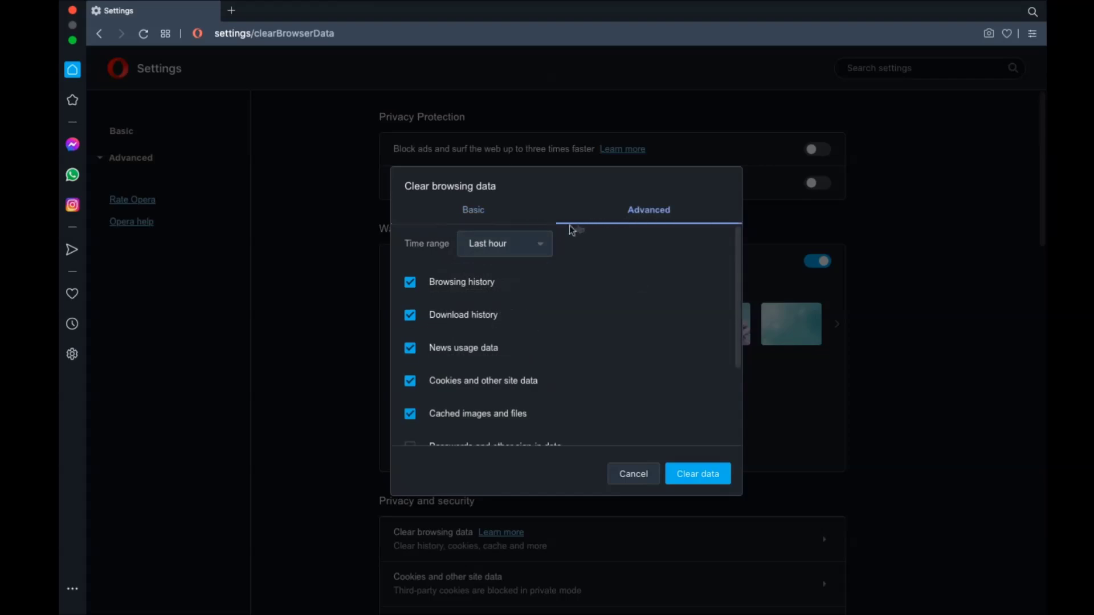
pyautogui.click(513, 244)
pyautogui.click(506, 294)
pyautogui.scroll(-3, 501, 292)
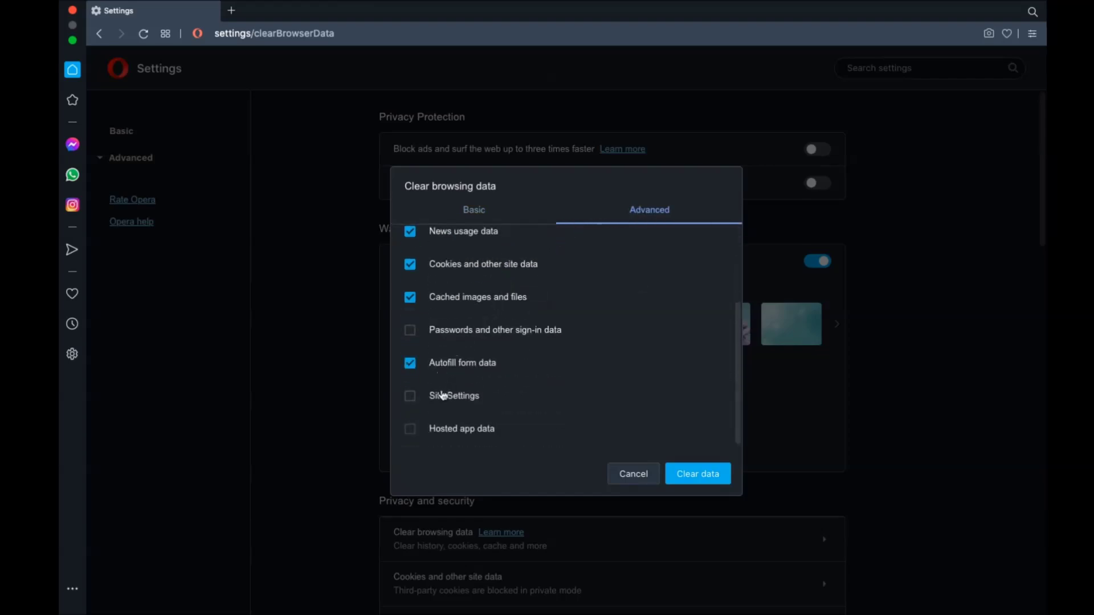
# Step: Clear the selected all-time browsing data in Opera
pyautogui.click(695, 478)
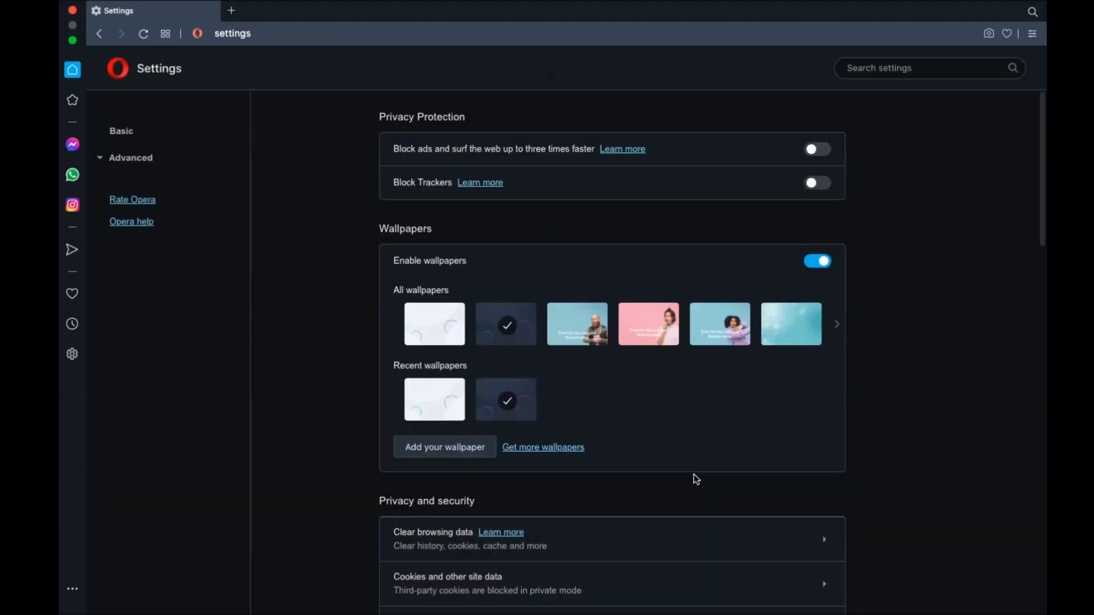